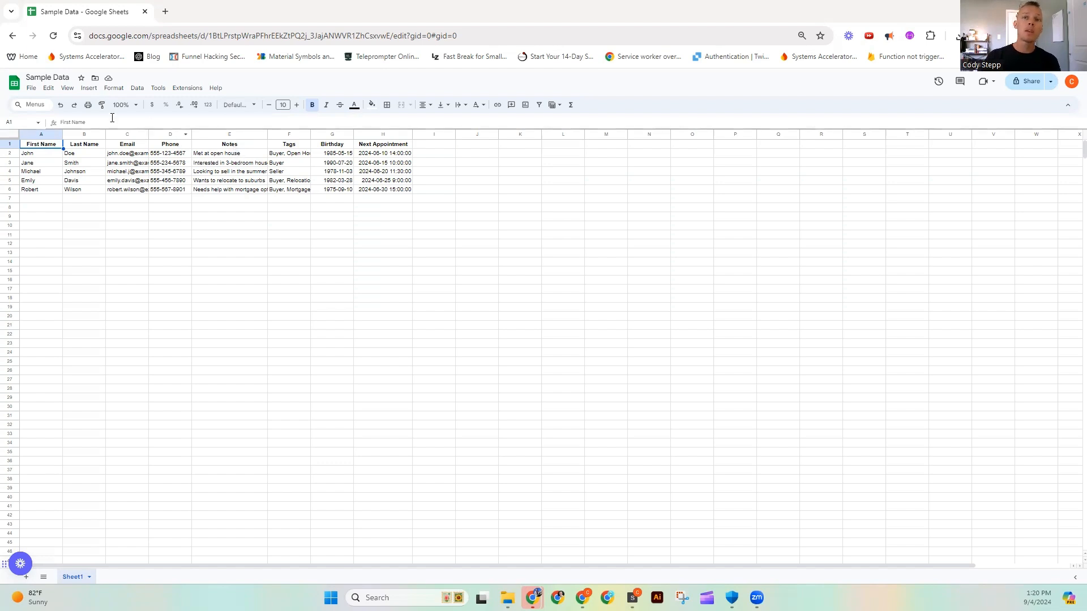
Step: Download the Sample Data spreadsheet as a Comma Separated Values (.csv) file
click(31, 90)
mouse_move(127, 196)
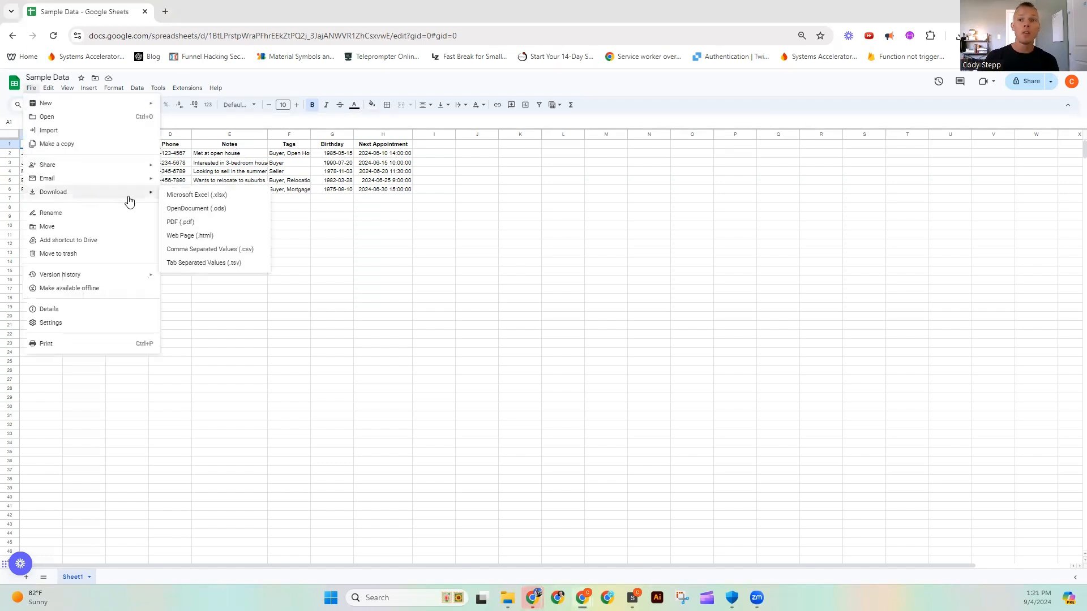
click(256, 254)
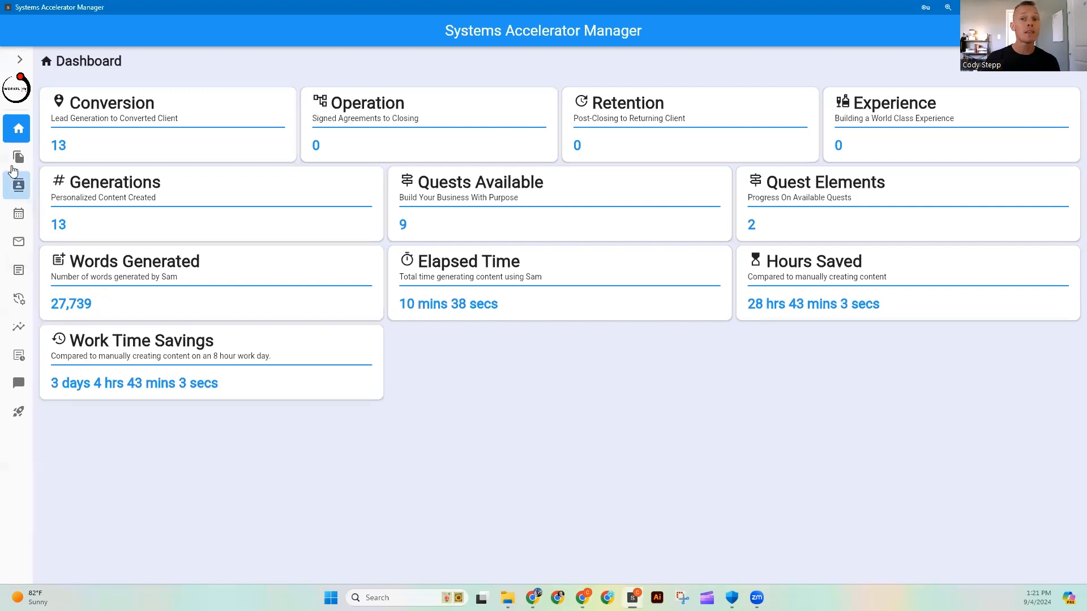
Step: In Systems Accelerator Manager's contacts, examine a blank contact record's sections and contact preference options, and return to the contact list
click(22, 192)
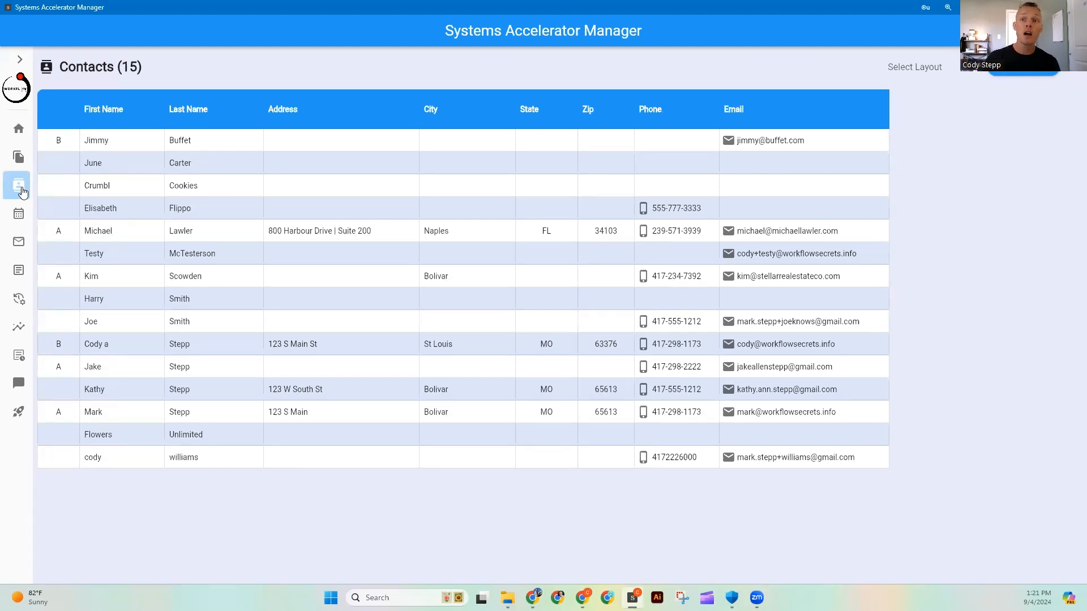
click(1023, 66)
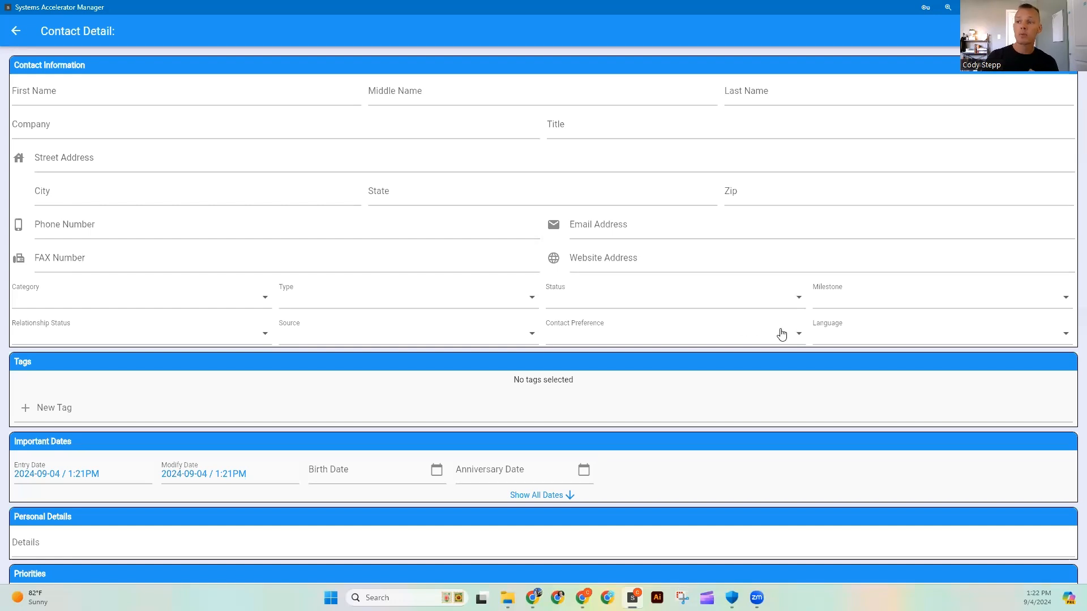
click(781, 335)
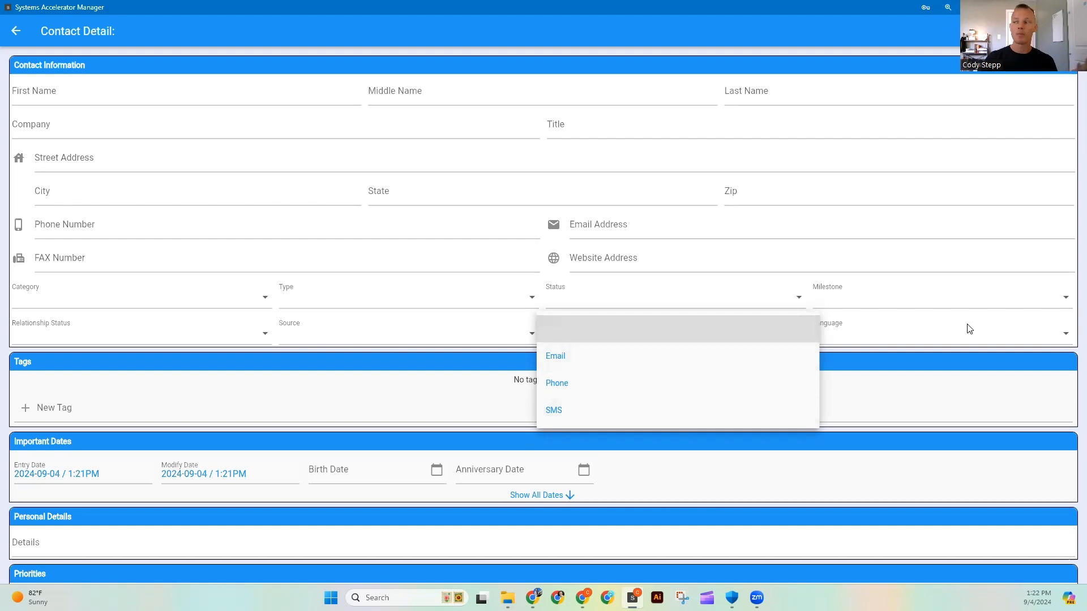
click(931, 369)
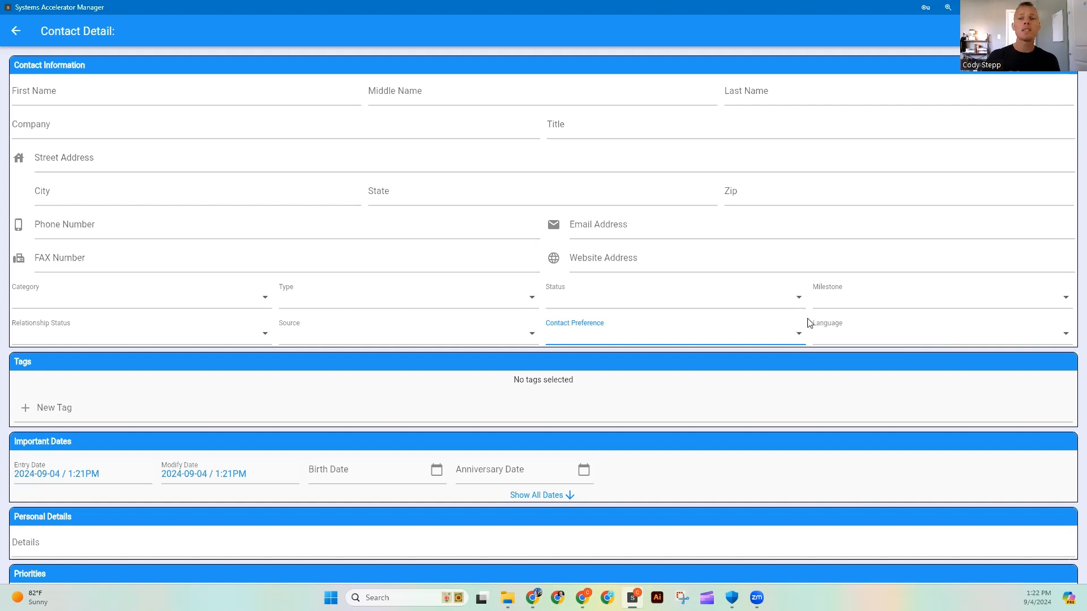
scroll(810, 323, down, 3)
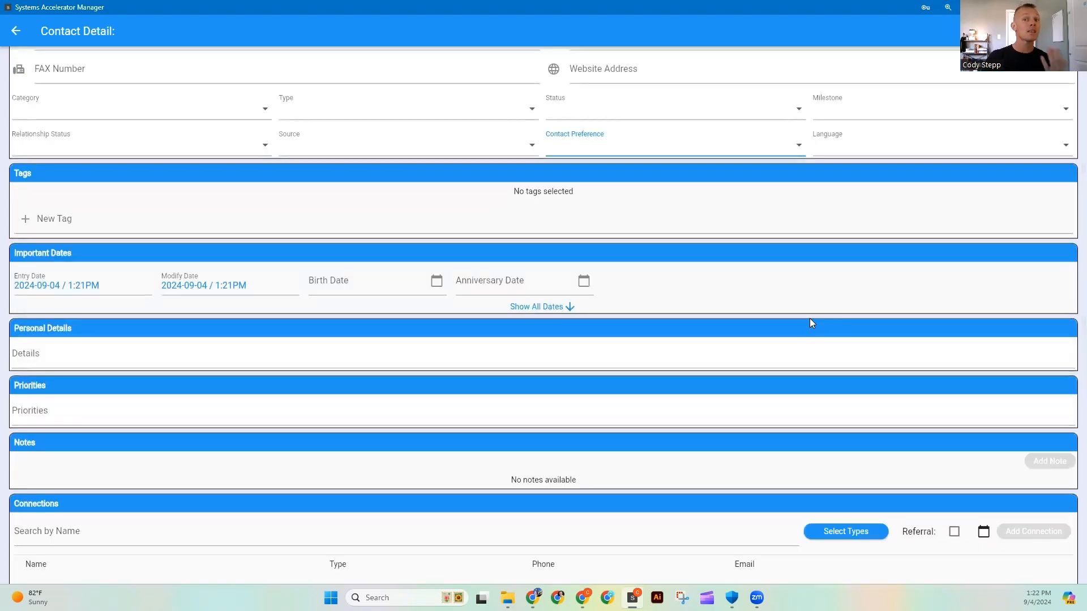
scroll(790, 314, down, 2)
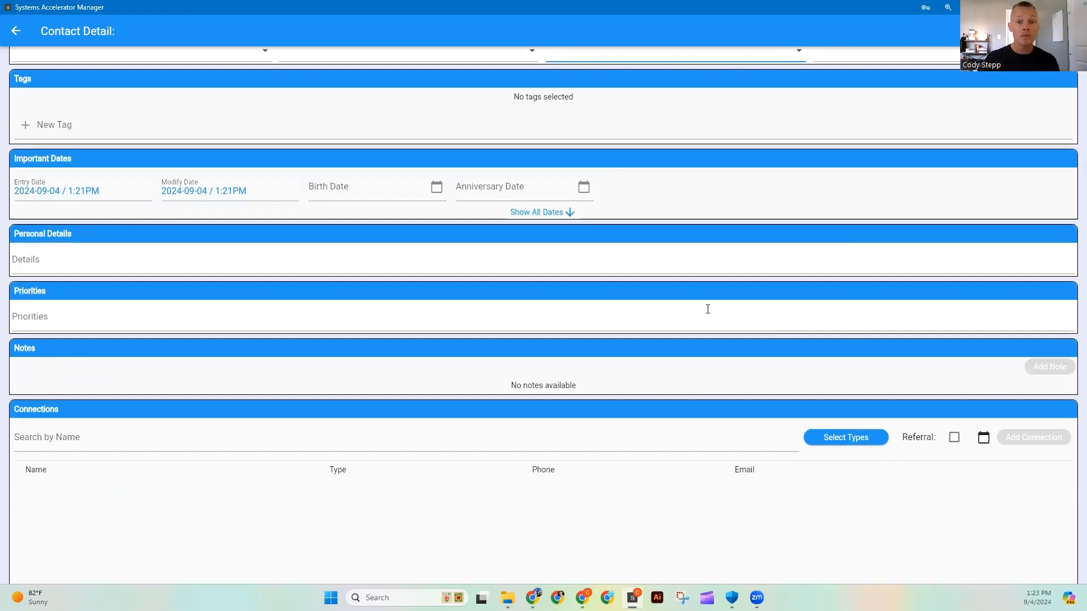
scroll(704, 312, down, 2)
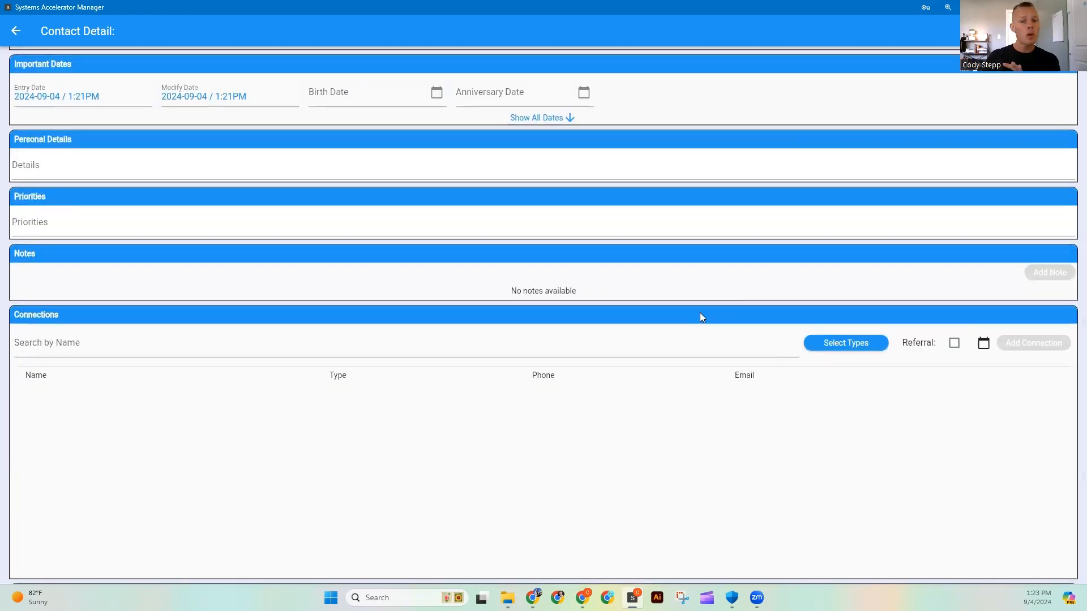
scroll(701, 314, up, 8)
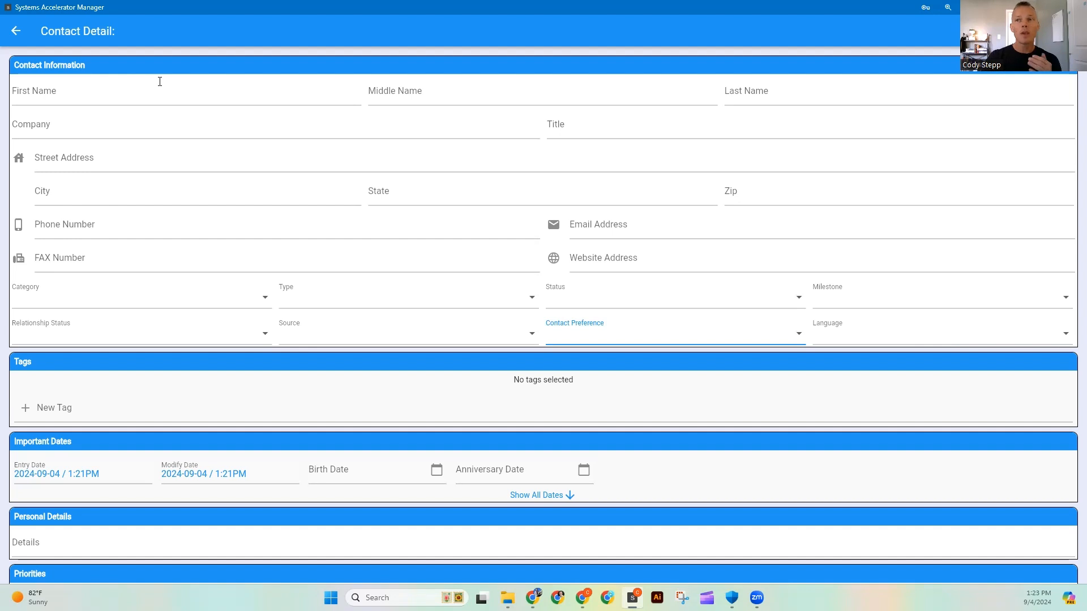
click(15, 33)
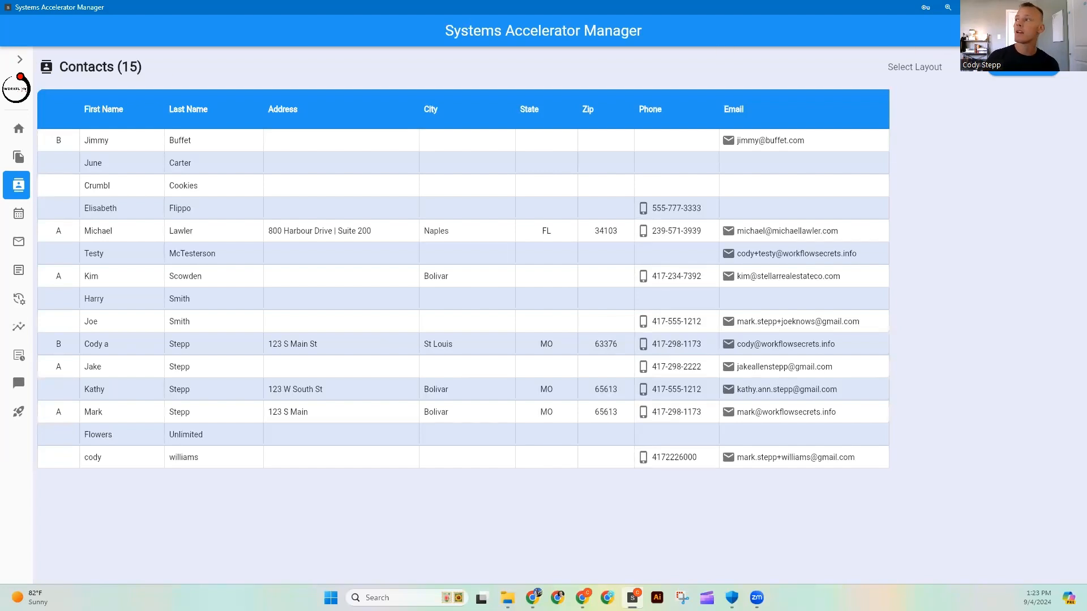
Step: Start an AI-assisted CSV import of contacts and load the Sample Data - Sheet1 file from Downloads
click(1069, 77)
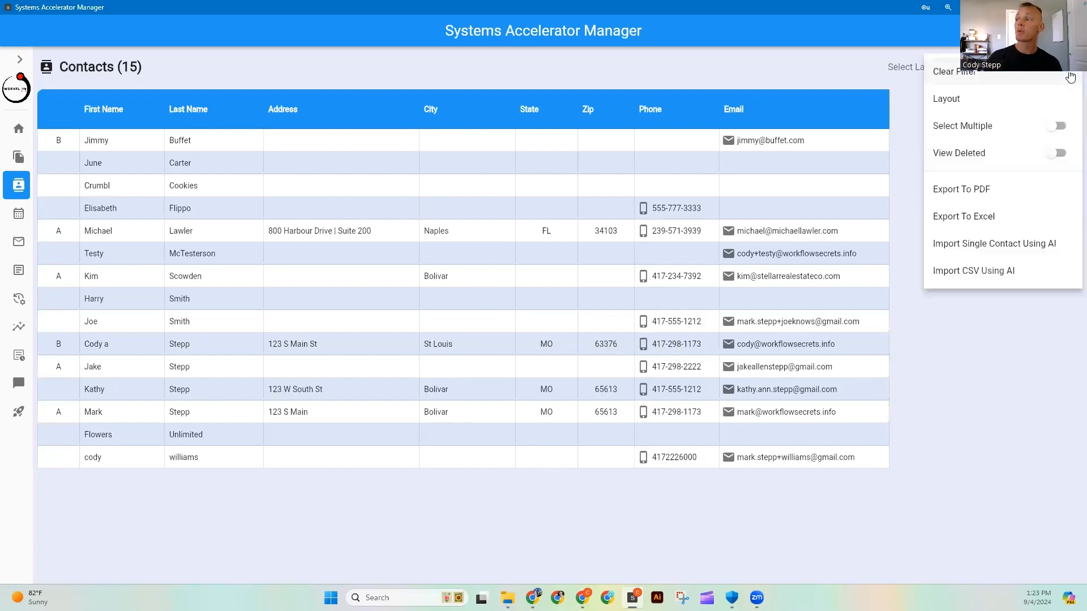
click(1005, 274)
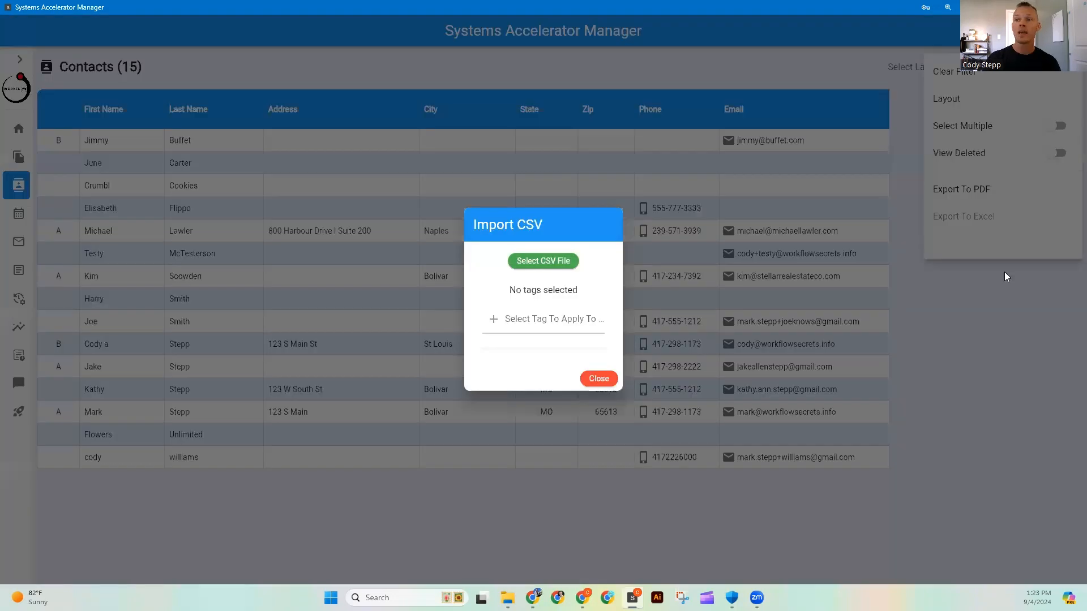
click(550, 267)
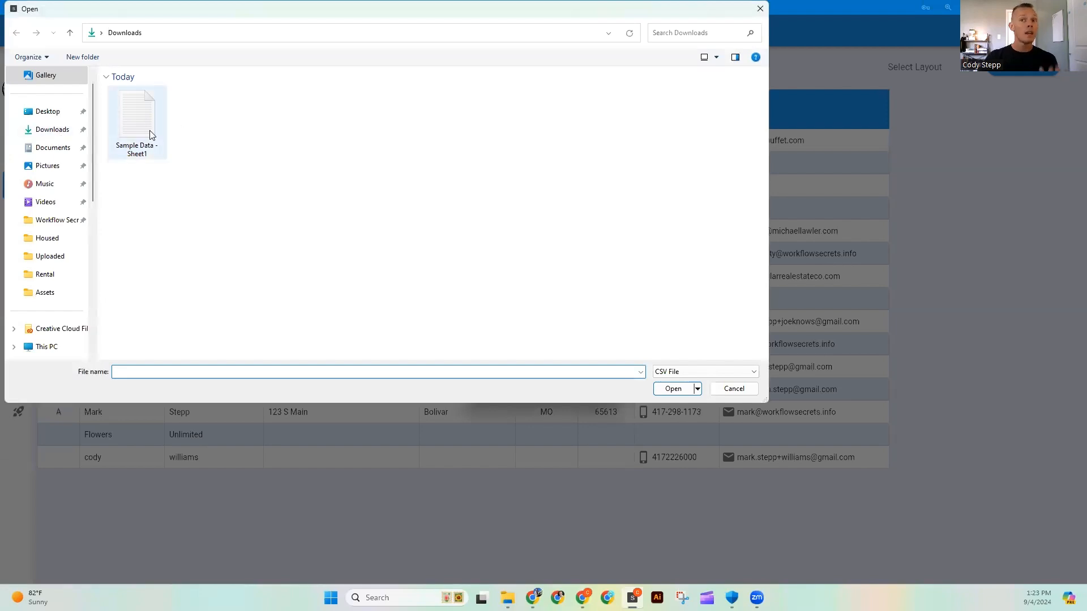
click(150, 135)
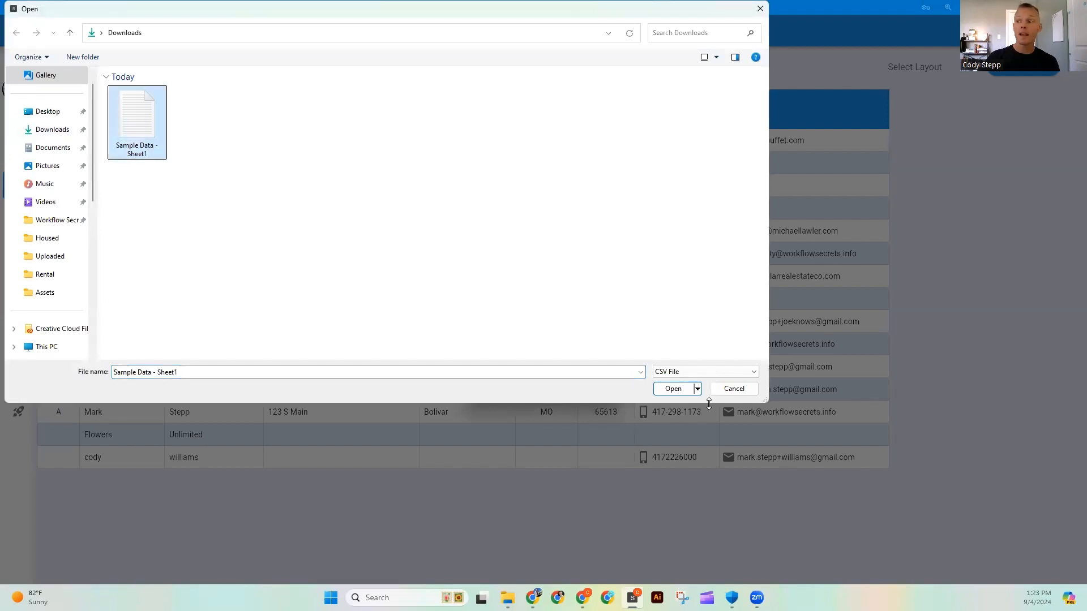
click(673, 389)
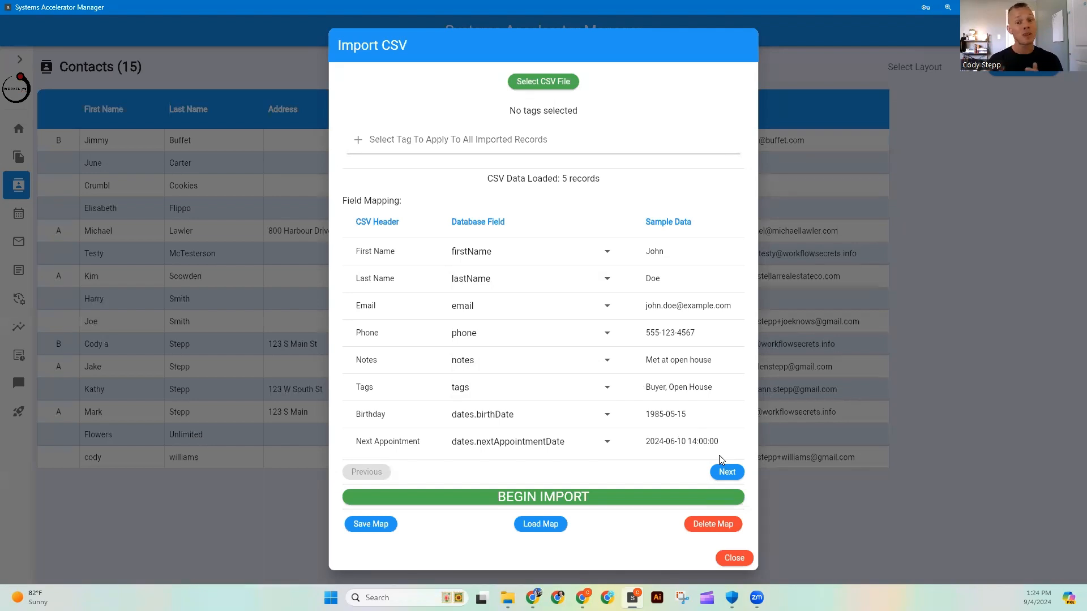
Step: Check the field mapping against the next two sample records, review the database fields offered for First Name, and leave the CSV import
click(730, 474)
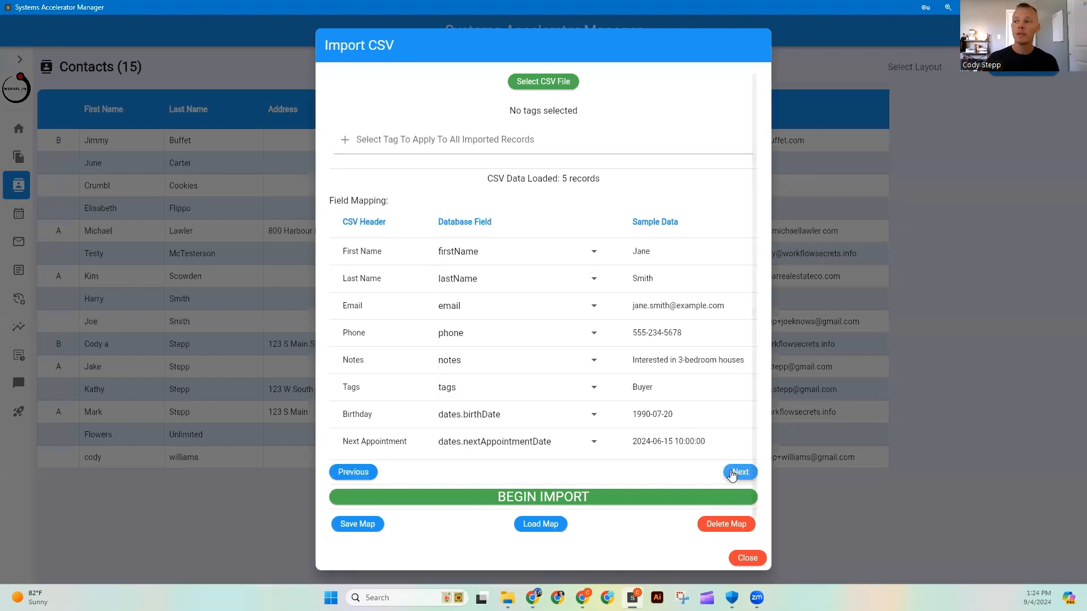
click(731, 474)
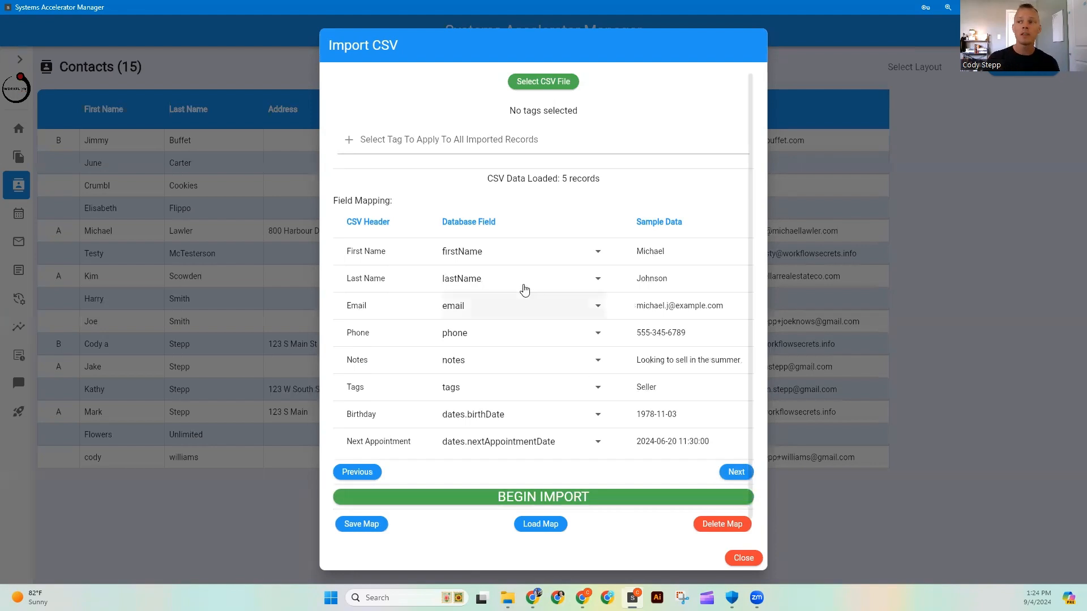
click(558, 266)
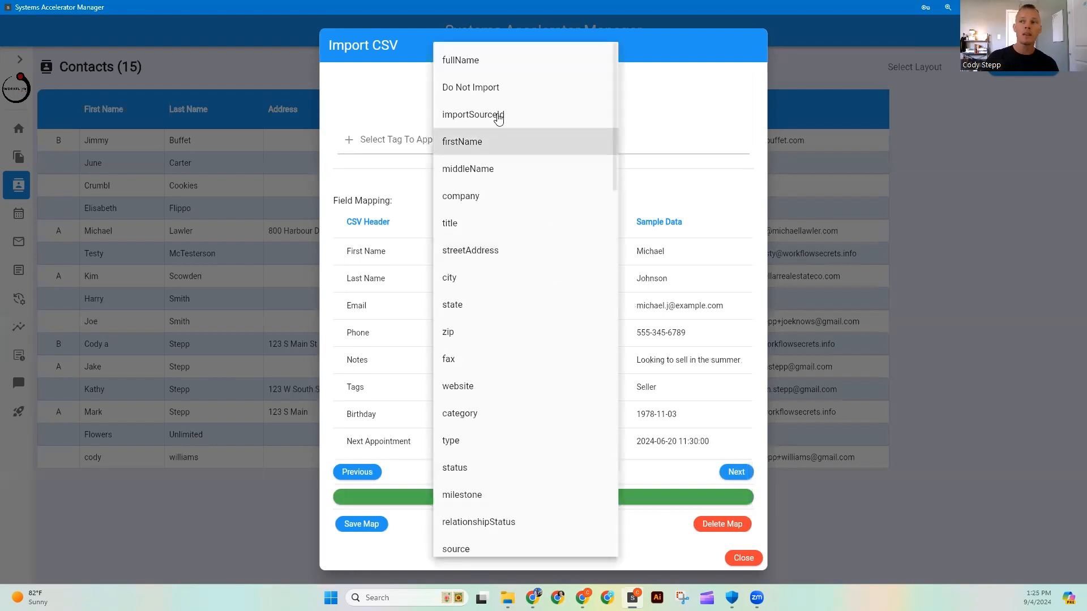
scroll(507, 233, down, 15)
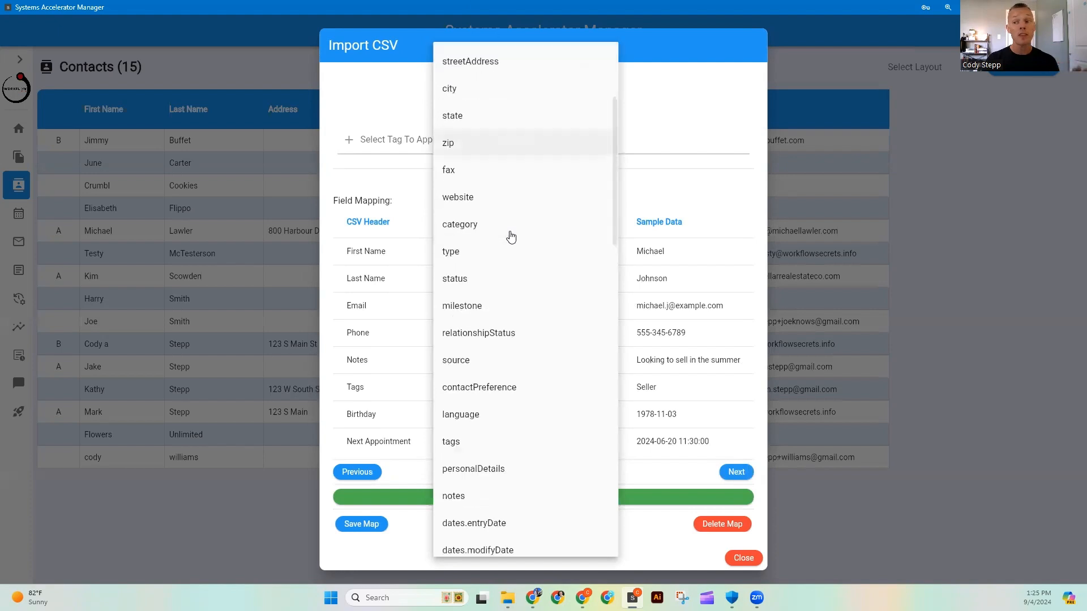
scroll(506, 244, up, 15)
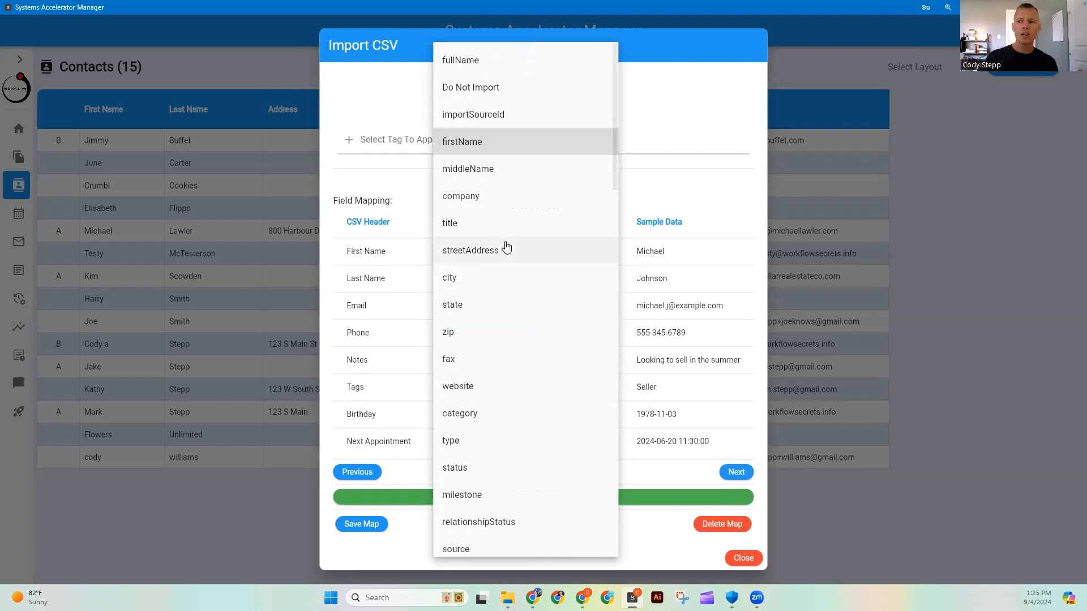
click(693, 102)
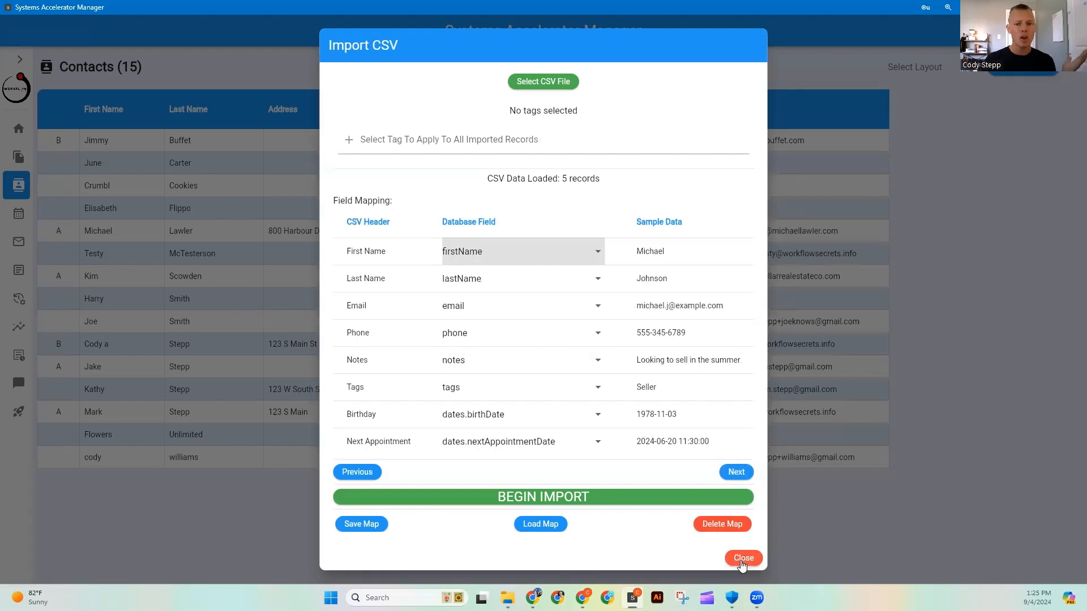
click(569, 498)
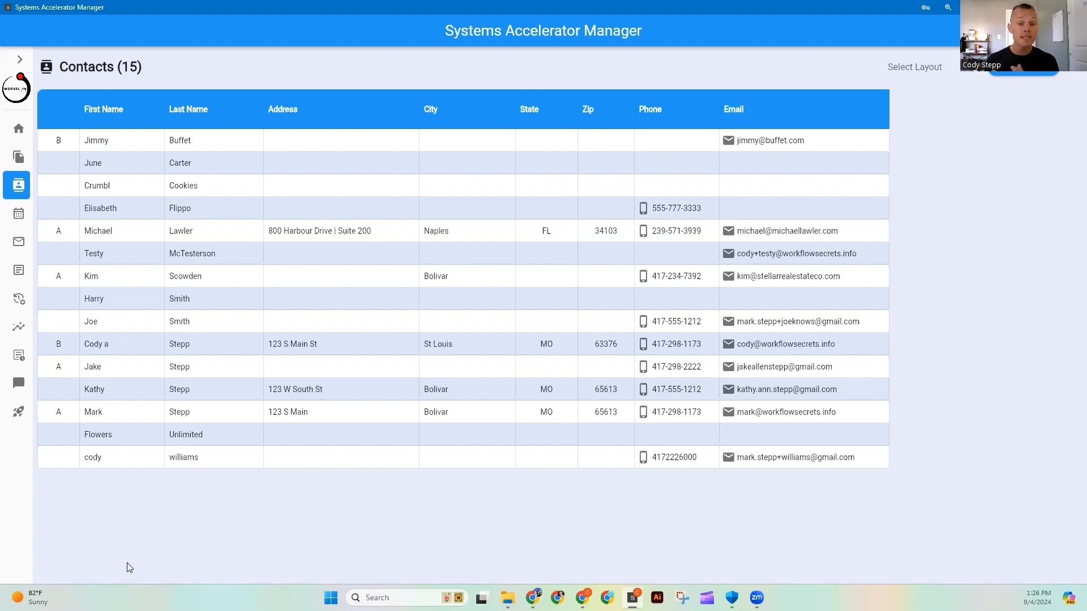
Step: Switch to the LinkedIn profile in Chrome and copy its contact info, from the profile name through the birthday
mouse_move(532, 597)
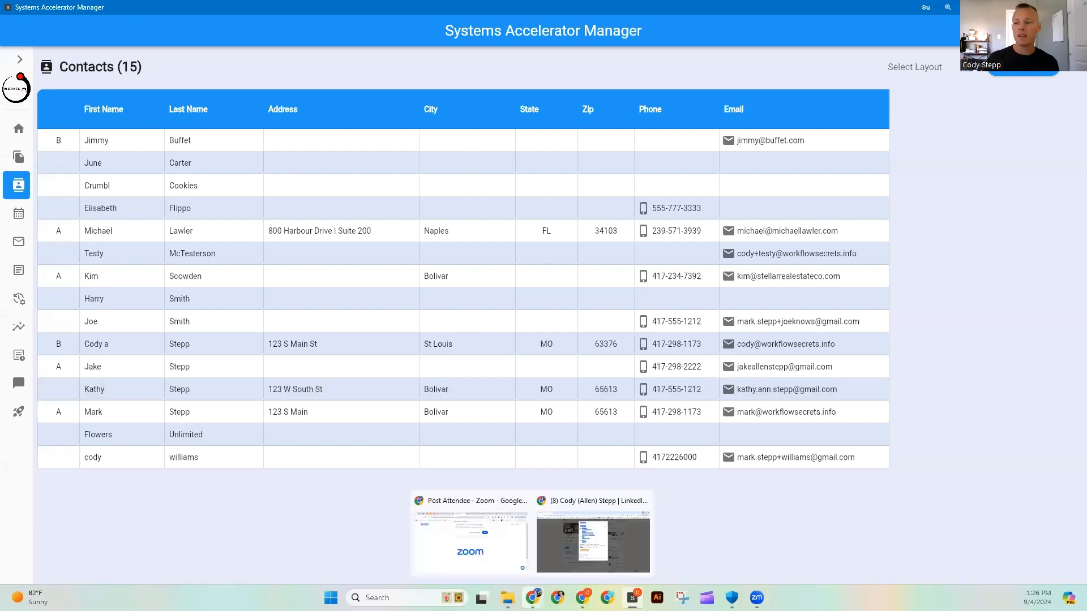
click(585, 558)
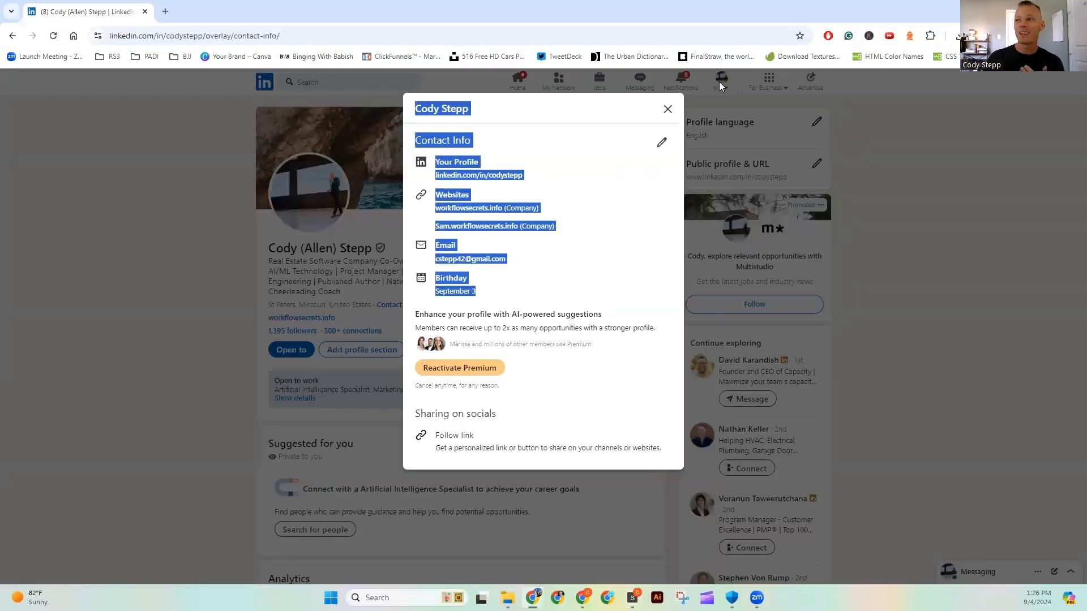
click(667, 109)
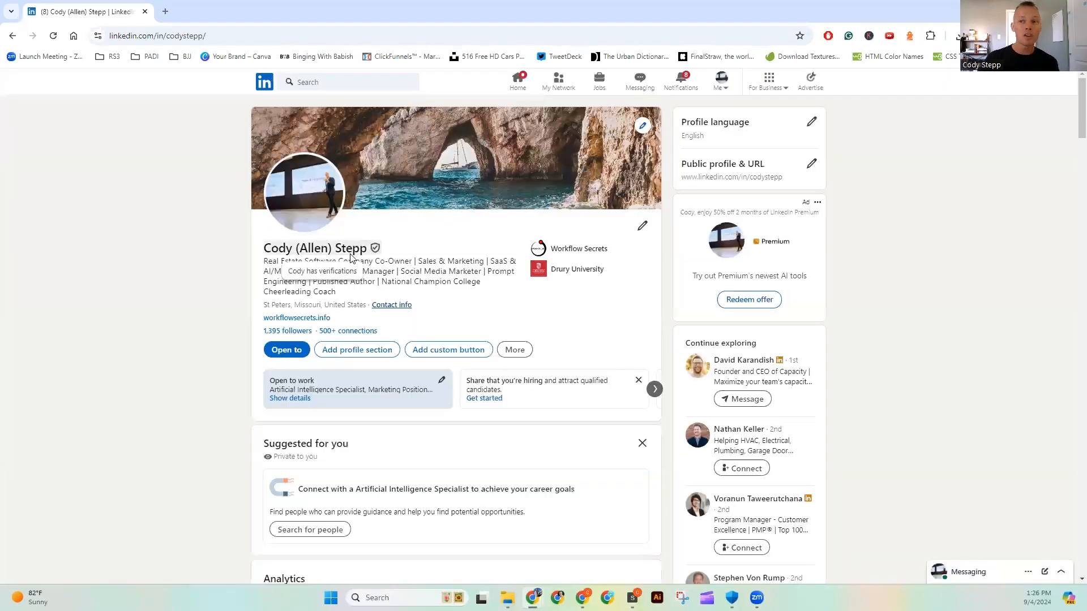
drag(483, 283, 265, 245)
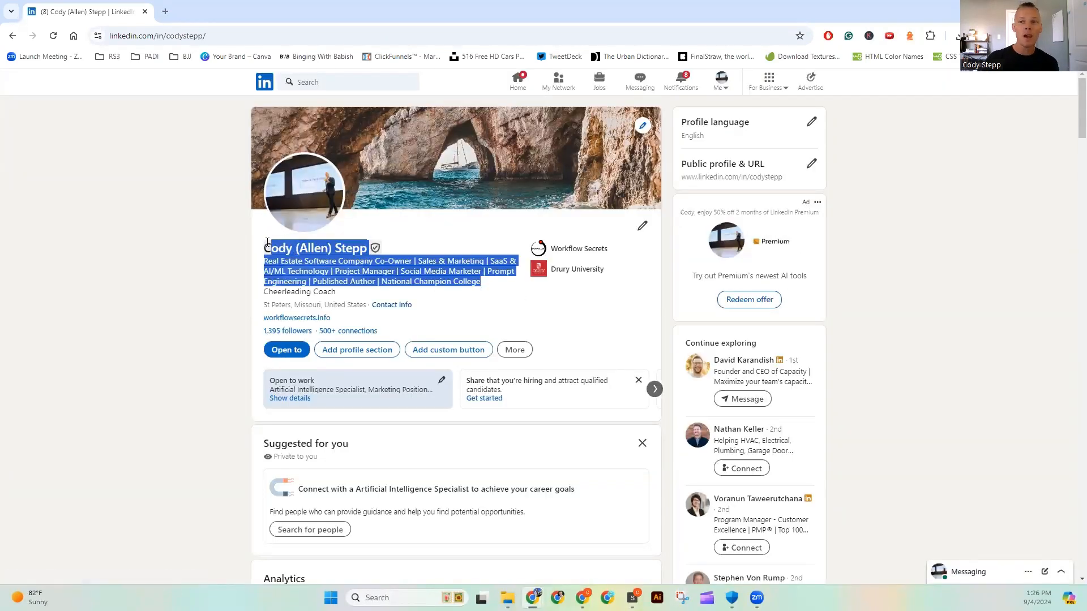
click(500, 299)
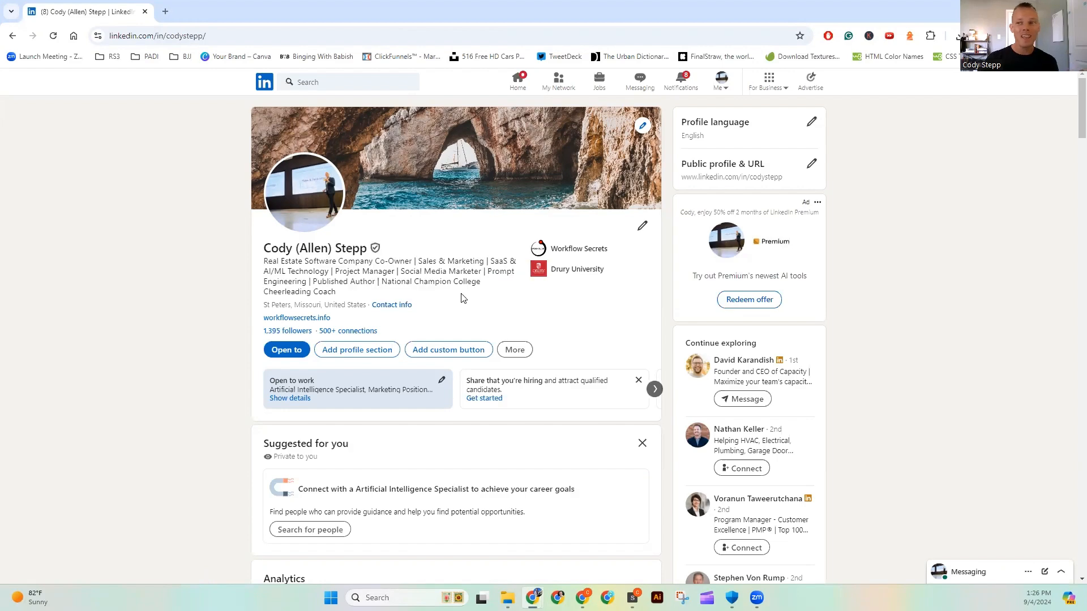
click(402, 307)
drag(408, 114, 538, 291)
key(ctrl+c)
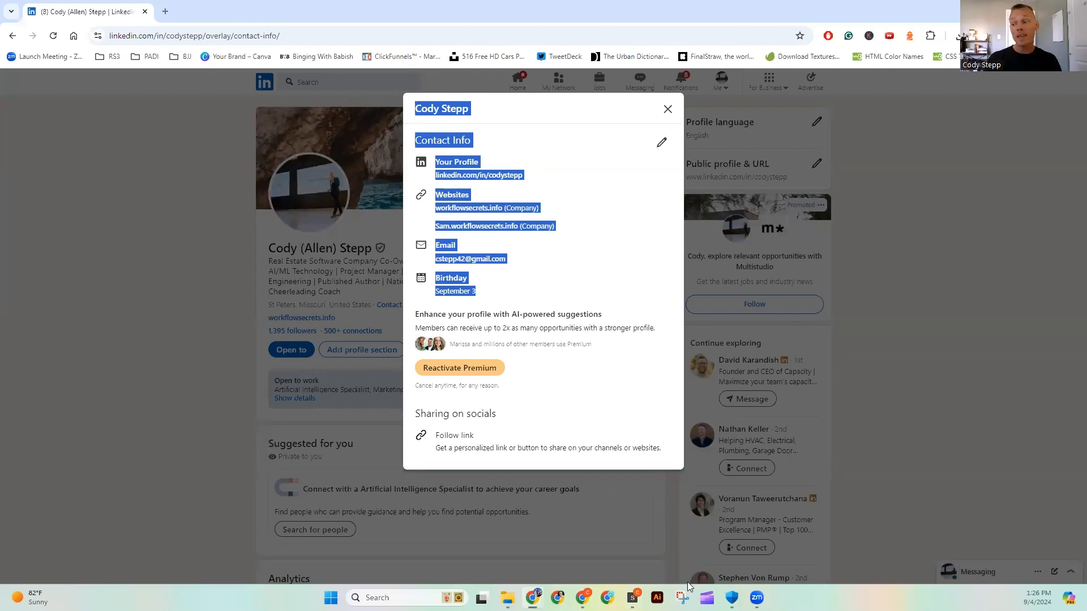
Step: Back in Systems Accelerator Manager, start an AI import of a single contact, paste the copied contact info and review it
click(632, 597)
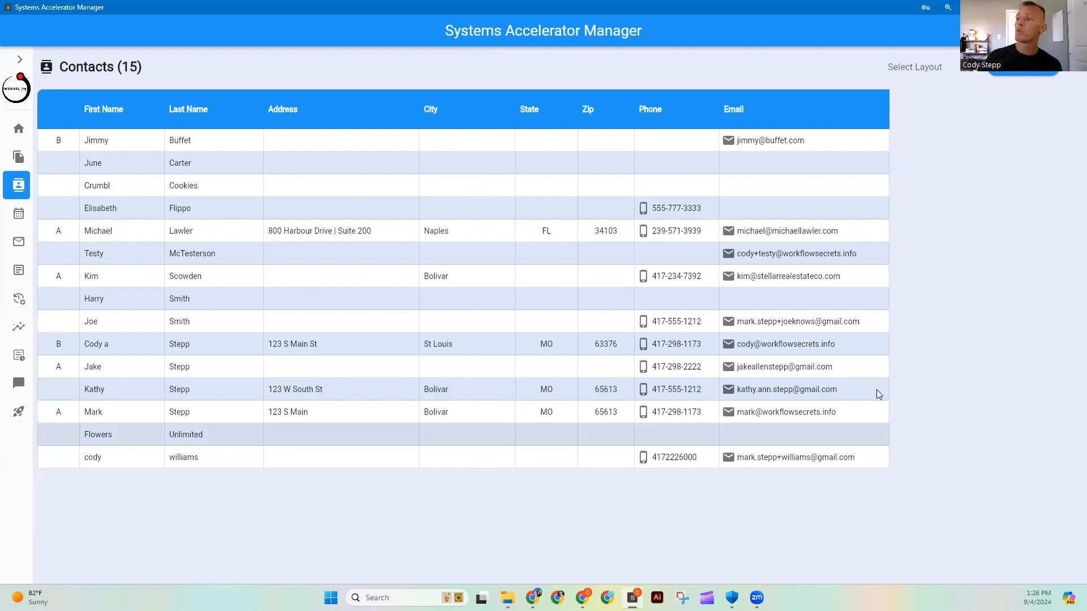
click(1069, 77)
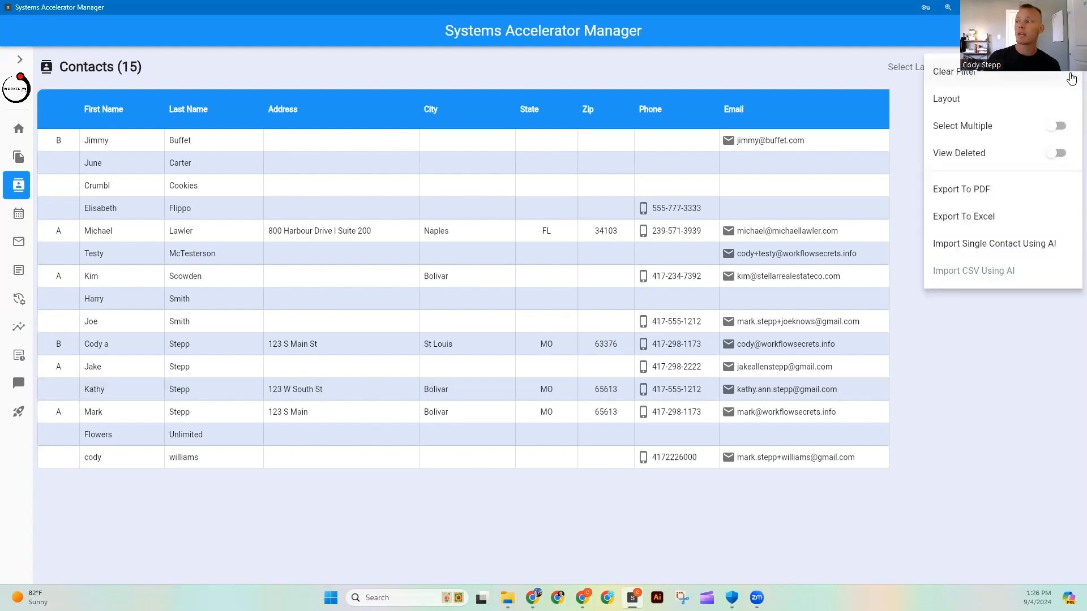
click(1026, 244)
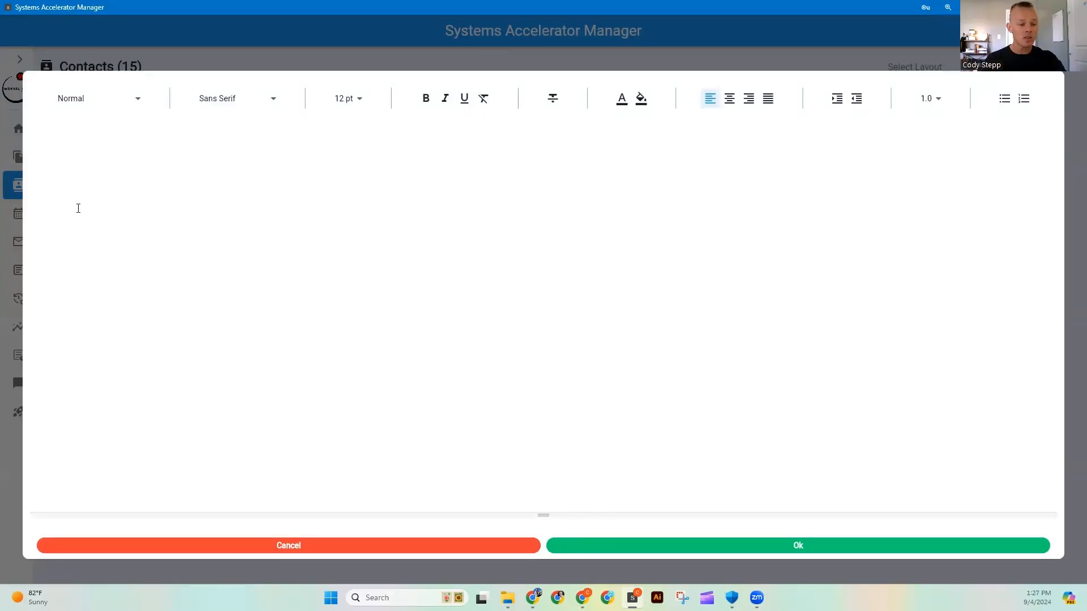
key(ctrl+v)
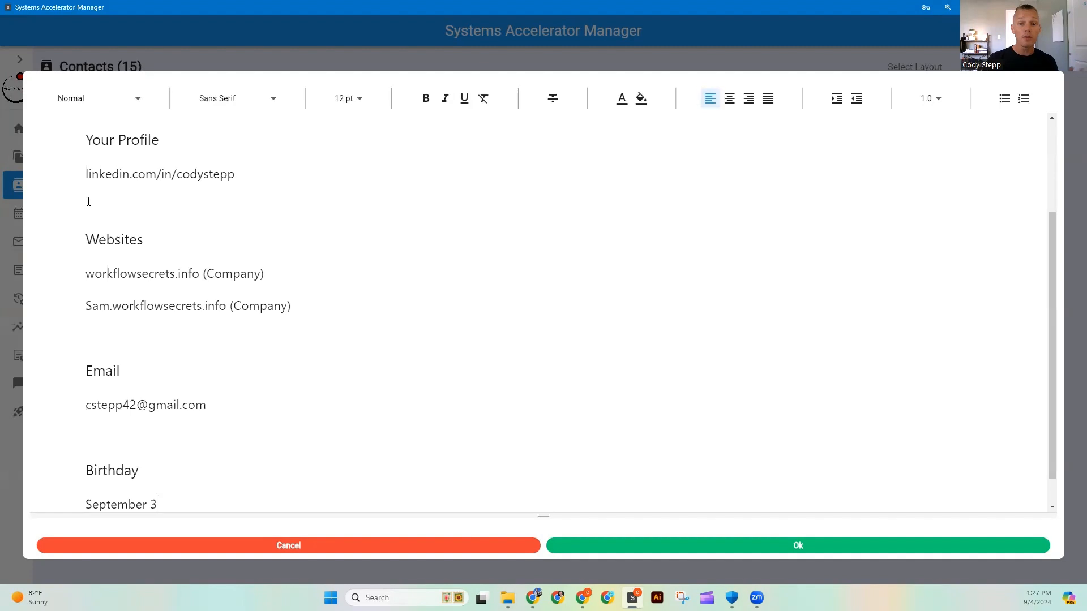
scroll(189, 264, up, 3)
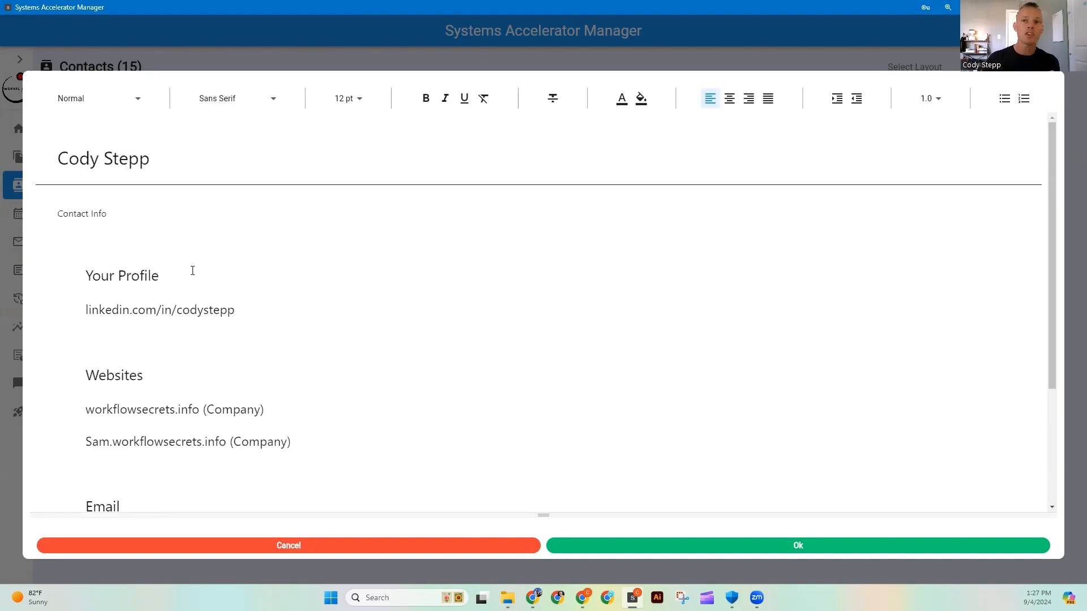
scroll(191, 271, down, 4)
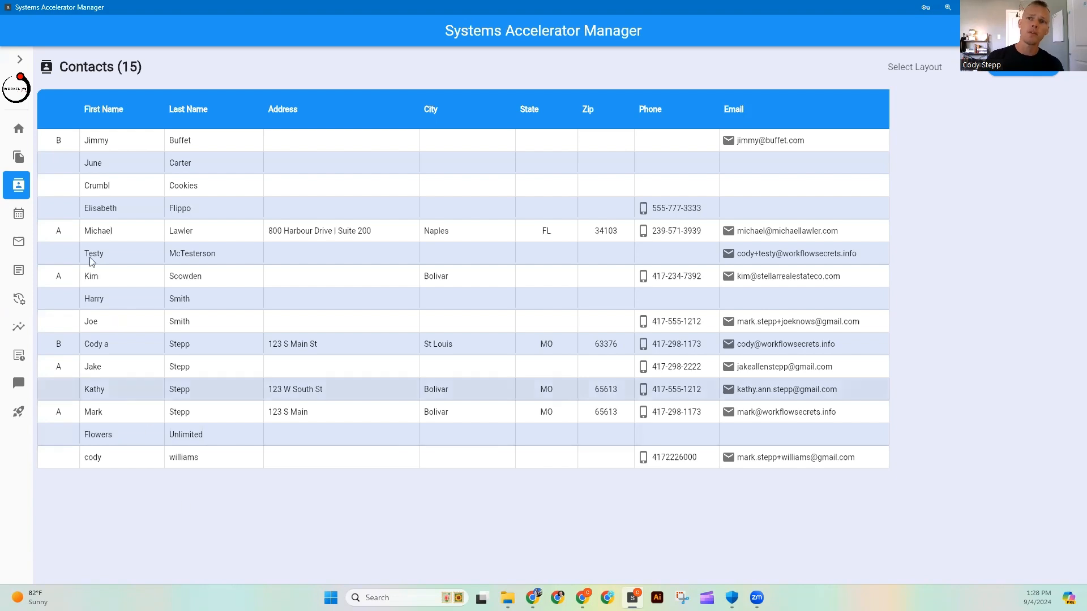
Step: Sort the contacts by First Name in ascending order and review the text filter conditions available for that column
click(135, 110)
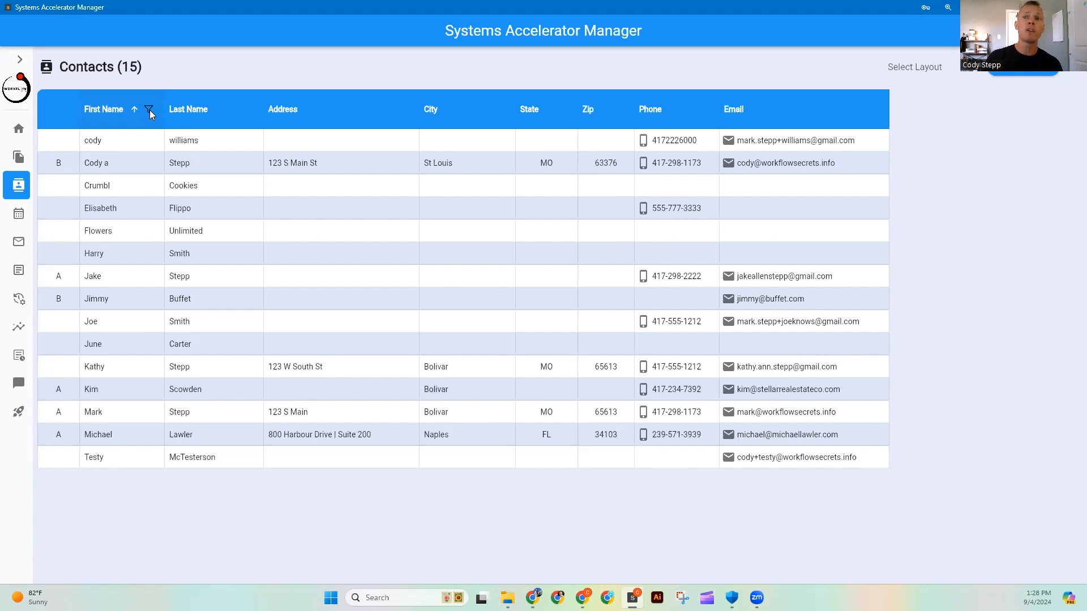
click(149, 111)
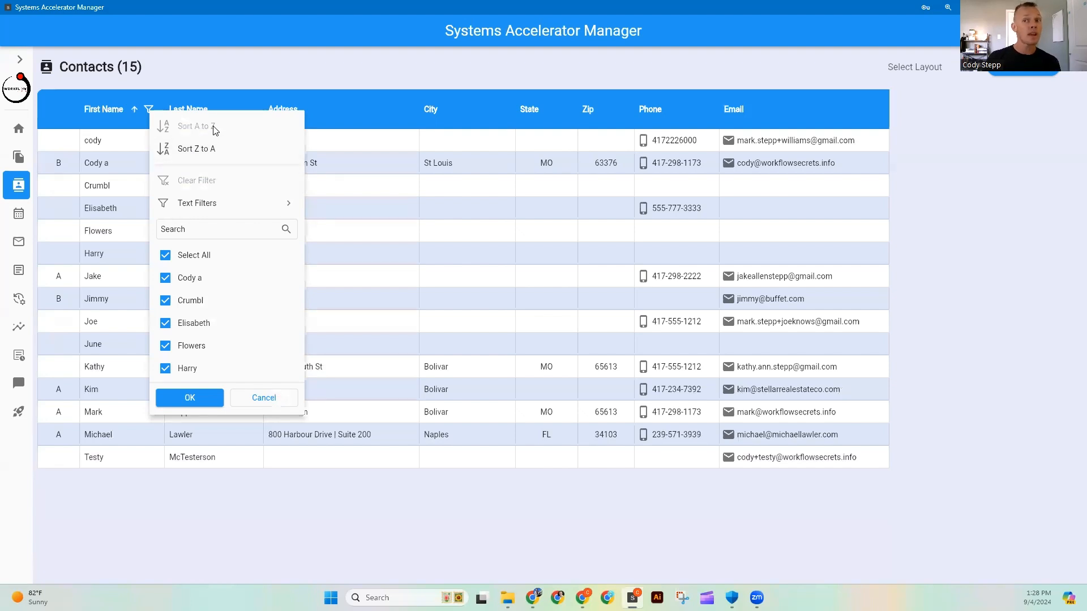
click(216, 210)
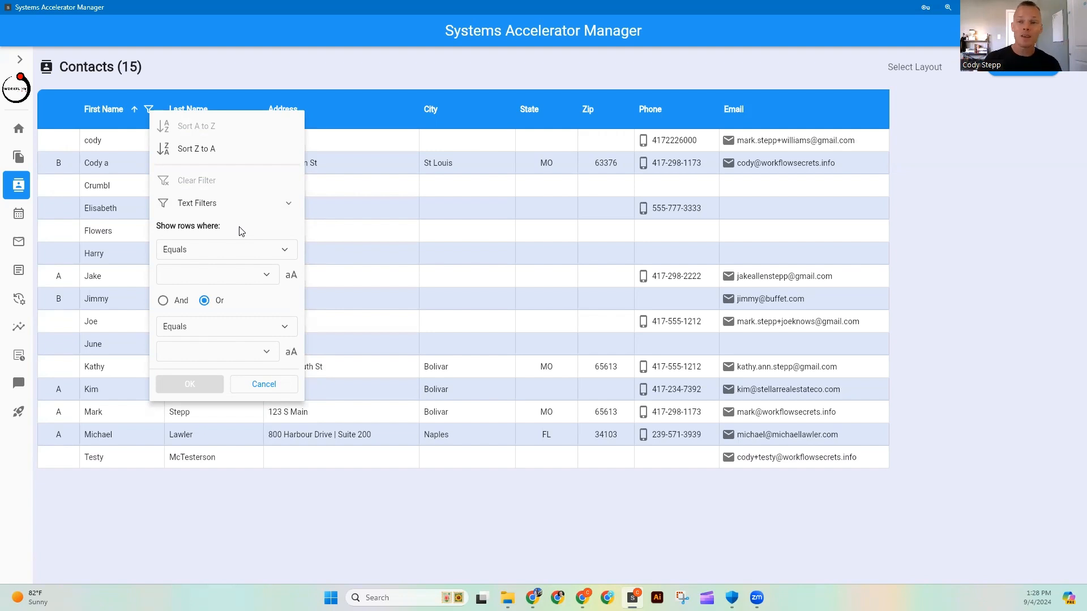
click(267, 250)
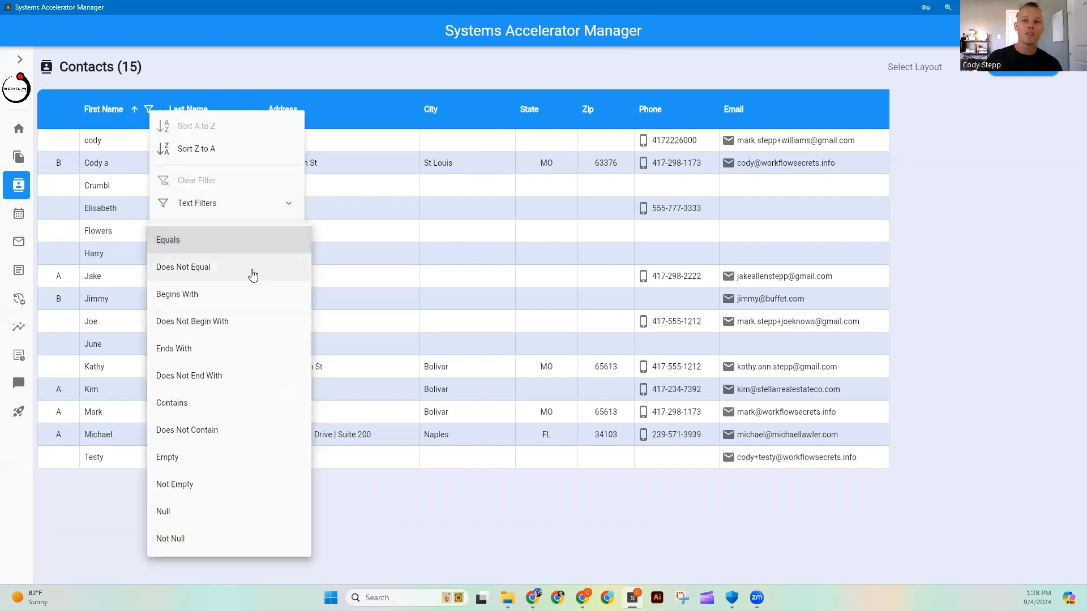
click(246, 204)
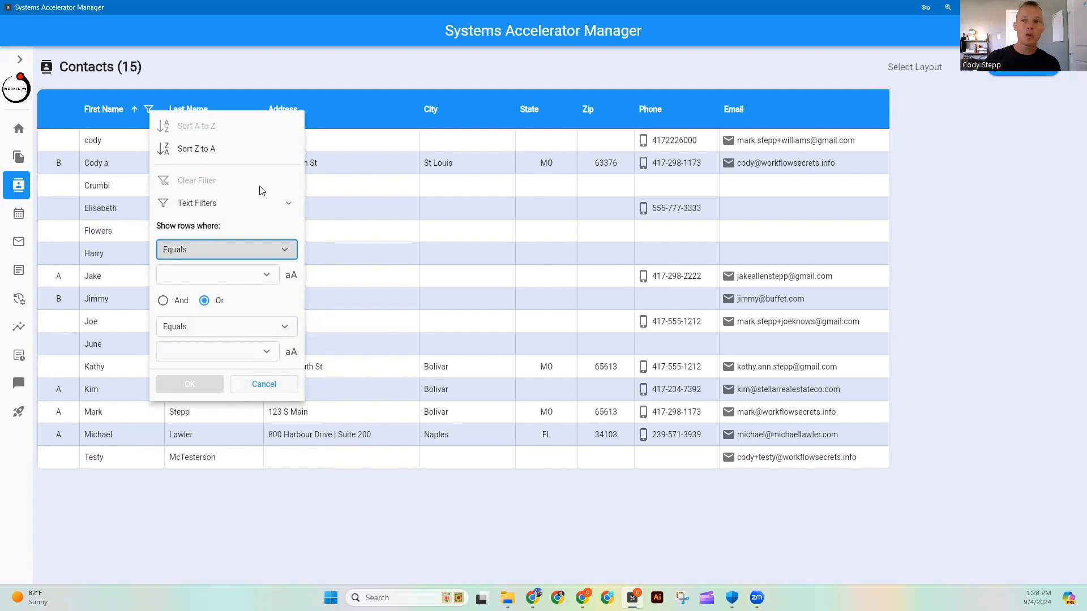
click(261, 207)
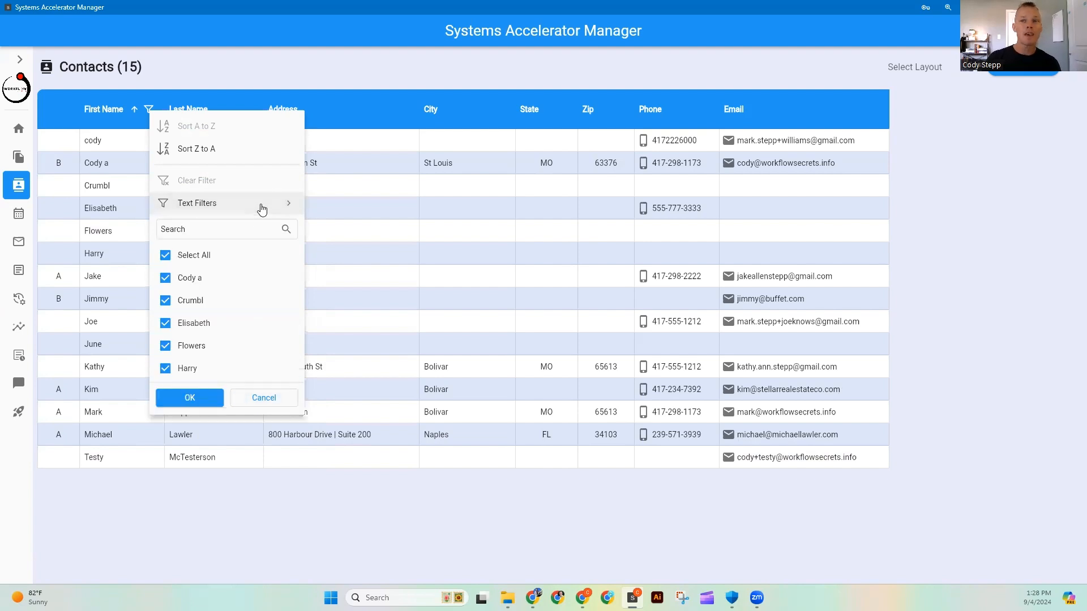
Step: Filter the First Name column to a single contact by clearing the full selection and searching for that contact's first name
click(243, 231)
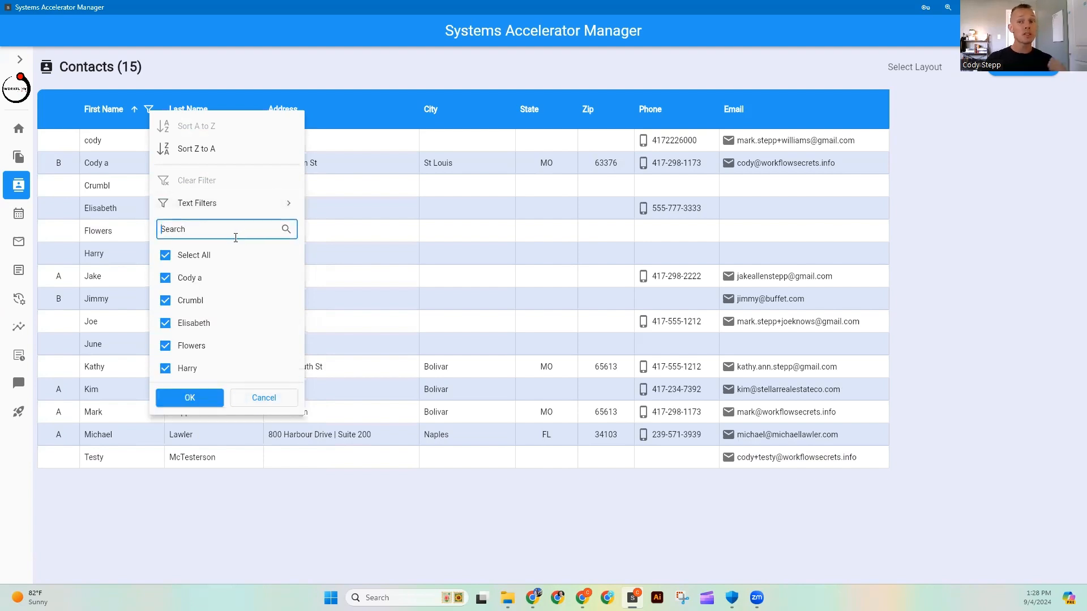
click(166, 258)
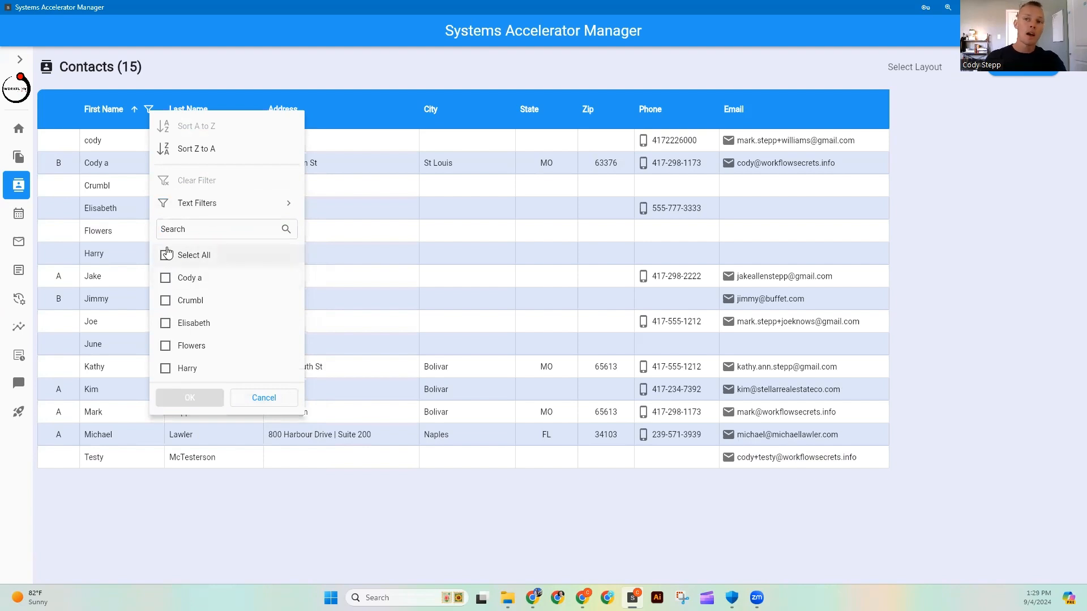
click(173, 233)
text(Harry)
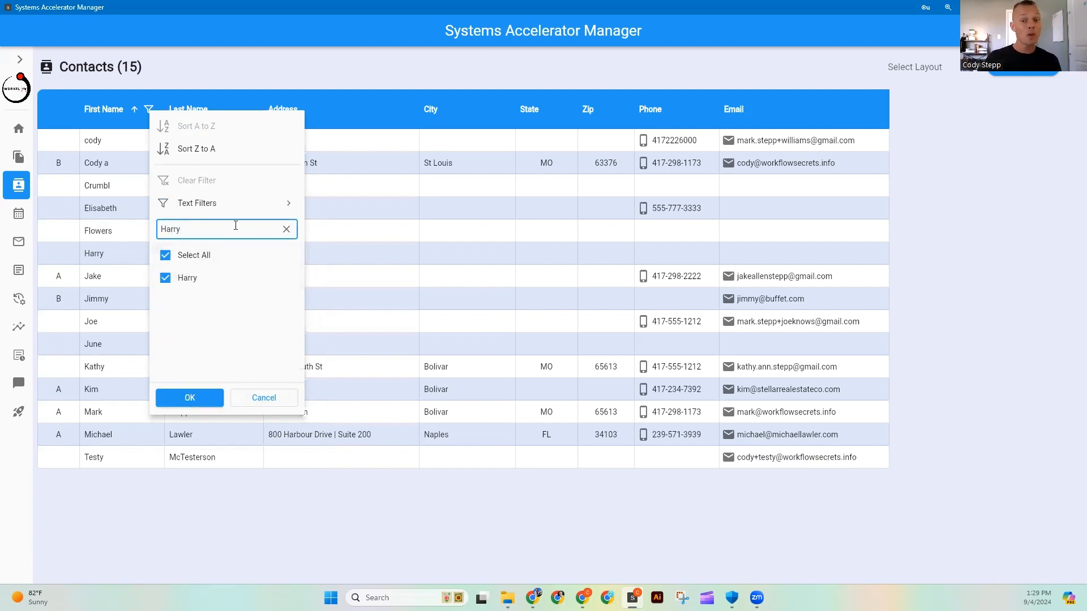
click(192, 398)
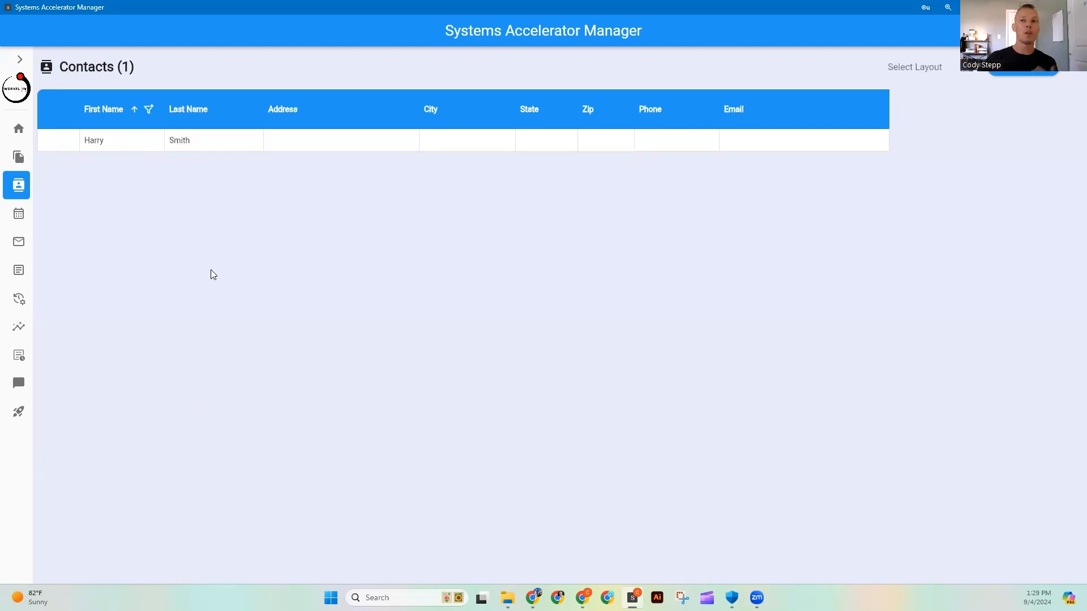
Step: Reselect all values in the First Name filter so the list includes every contact
click(148, 110)
click(162, 256)
click(161, 256)
click(185, 396)
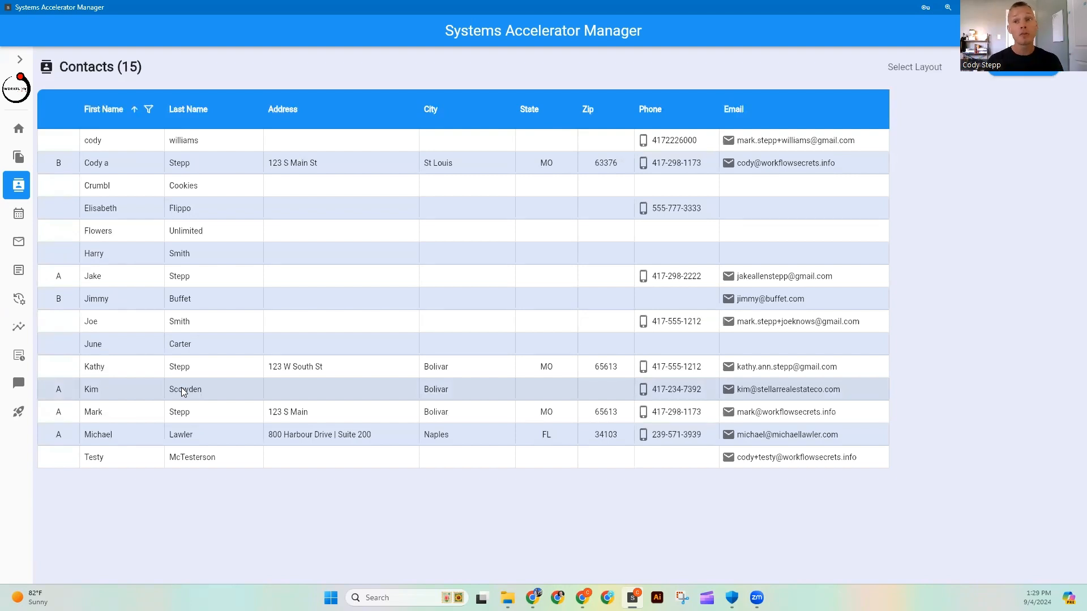
mouse_move(317, 116)
mouse_move(451, 109)
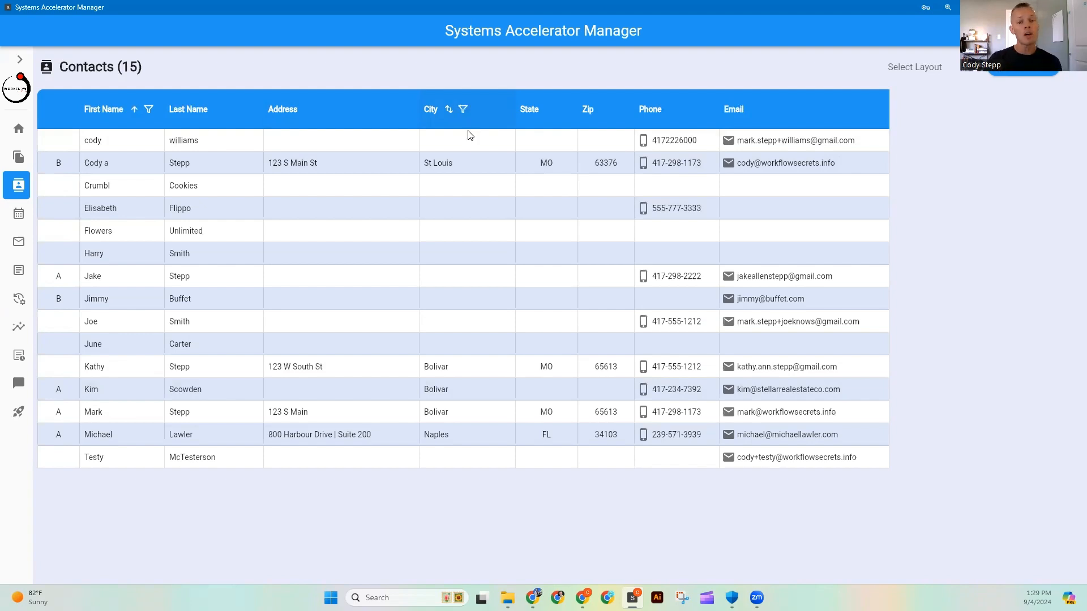
Step: Open the layout configuration for the contacts list and set the locked columns to 1
click(1070, 77)
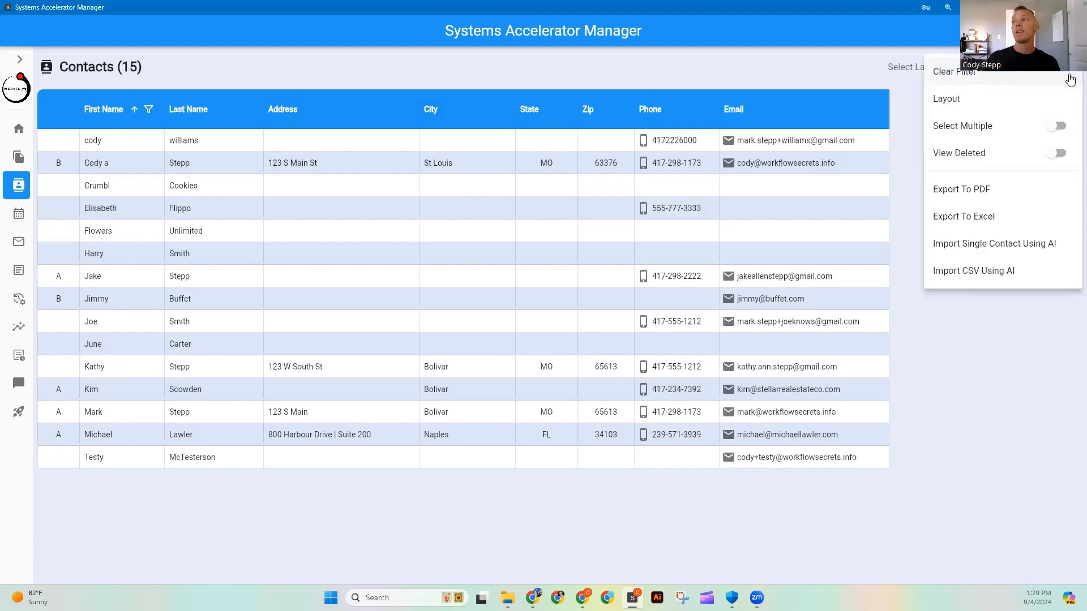
click(1018, 100)
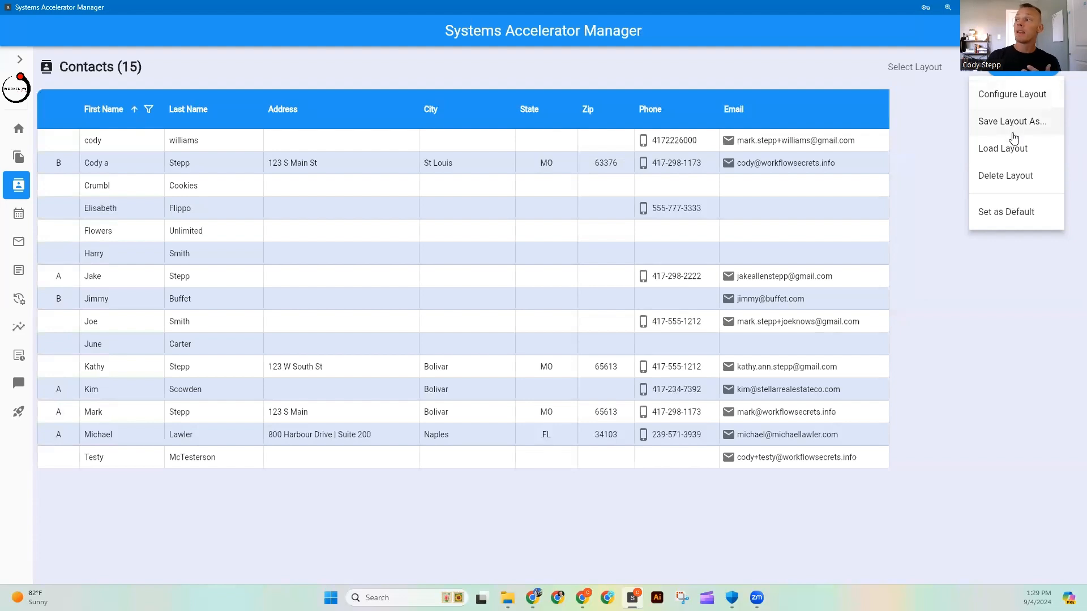
click(1013, 96)
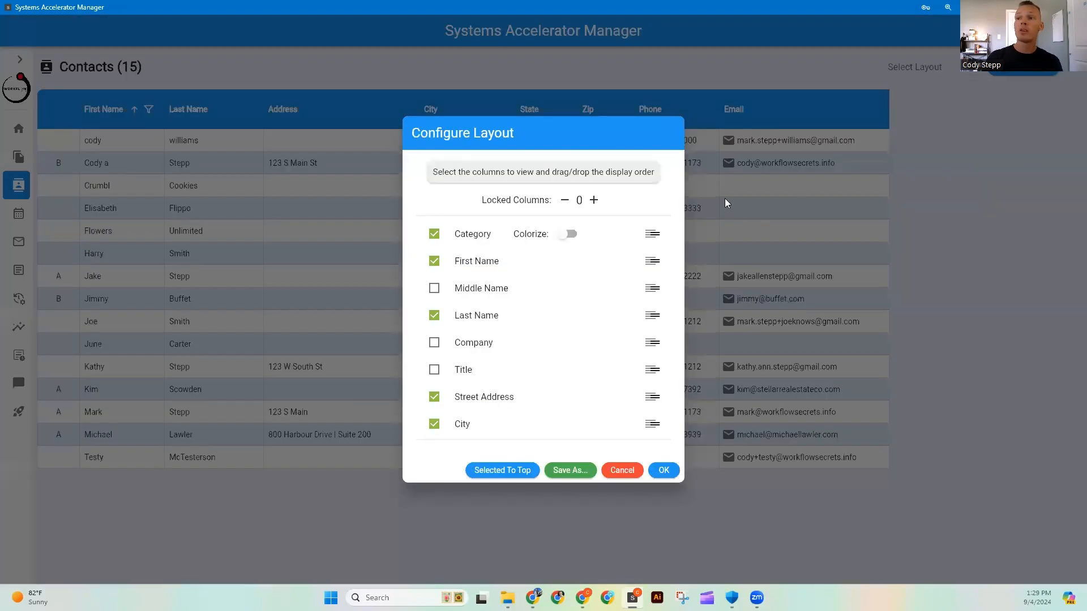
click(593, 202)
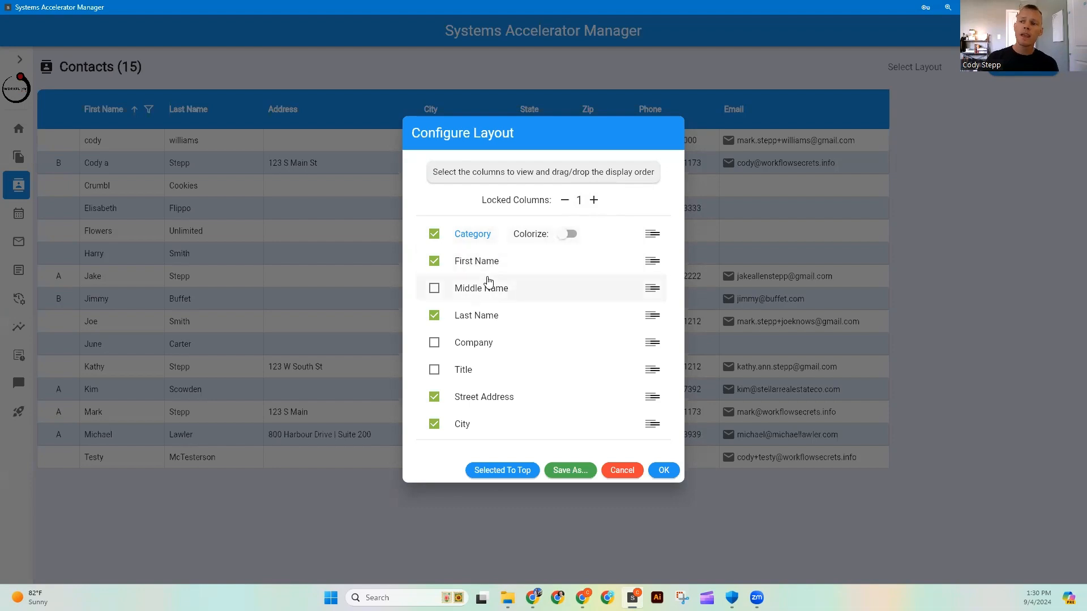
Step: Add the Referral Date column to the layout and move the selected columns to the top of the column list
scroll(467, 317, down, 15)
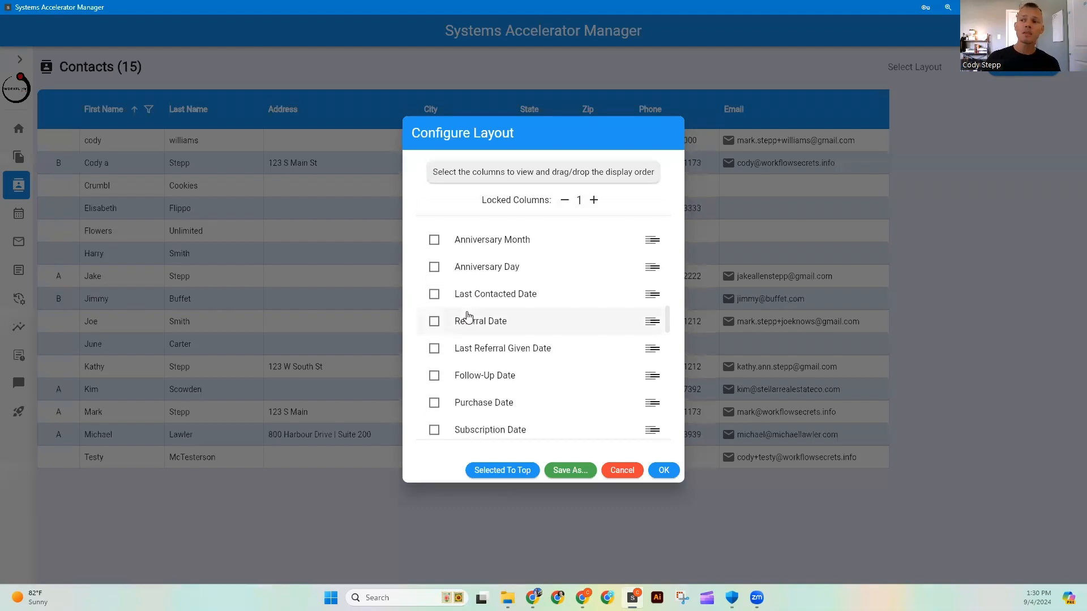
click(434, 322)
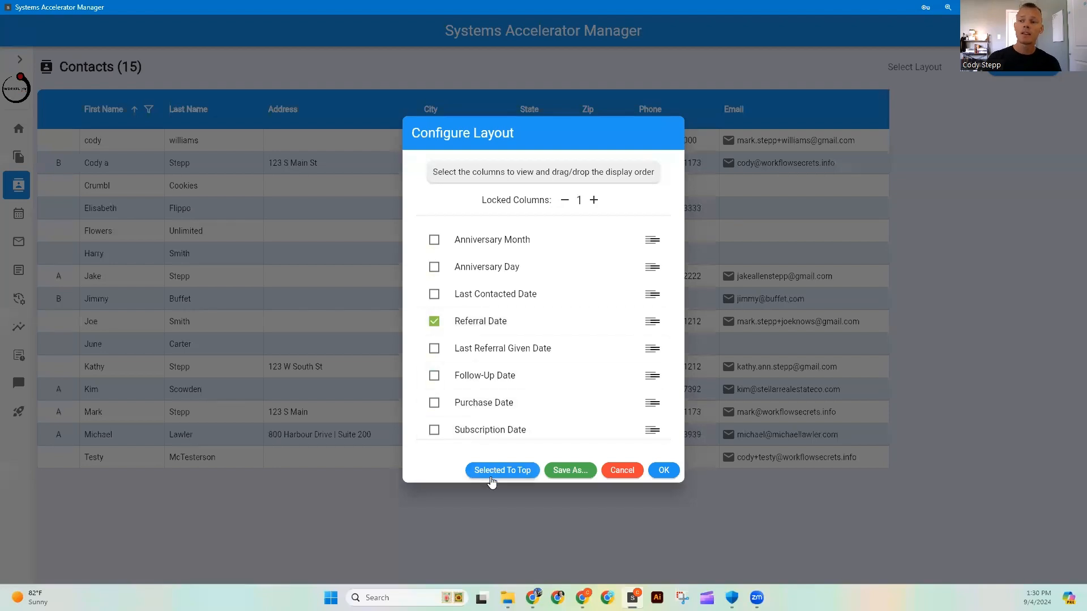
click(502, 472)
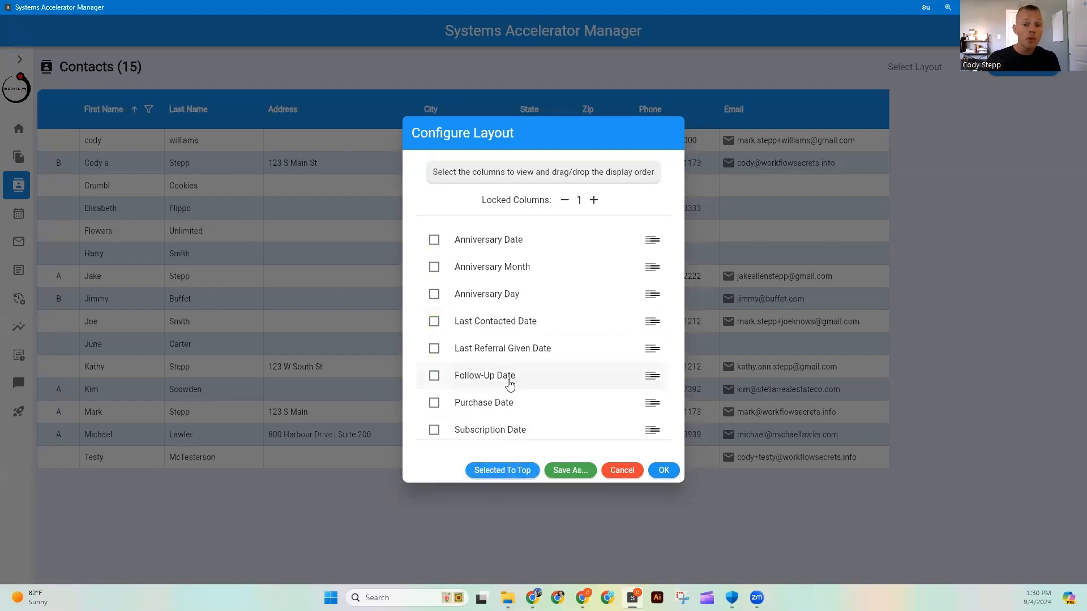
scroll(508, 383, up, 15)
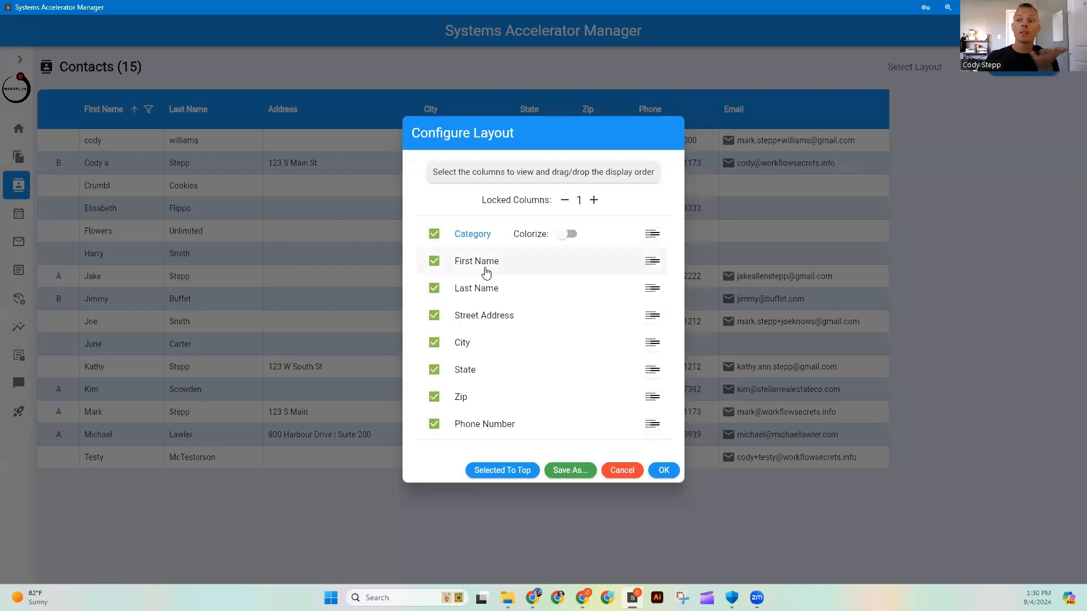
scroll(514, 296, down, 3)
scroll(526, 296, up, 3)
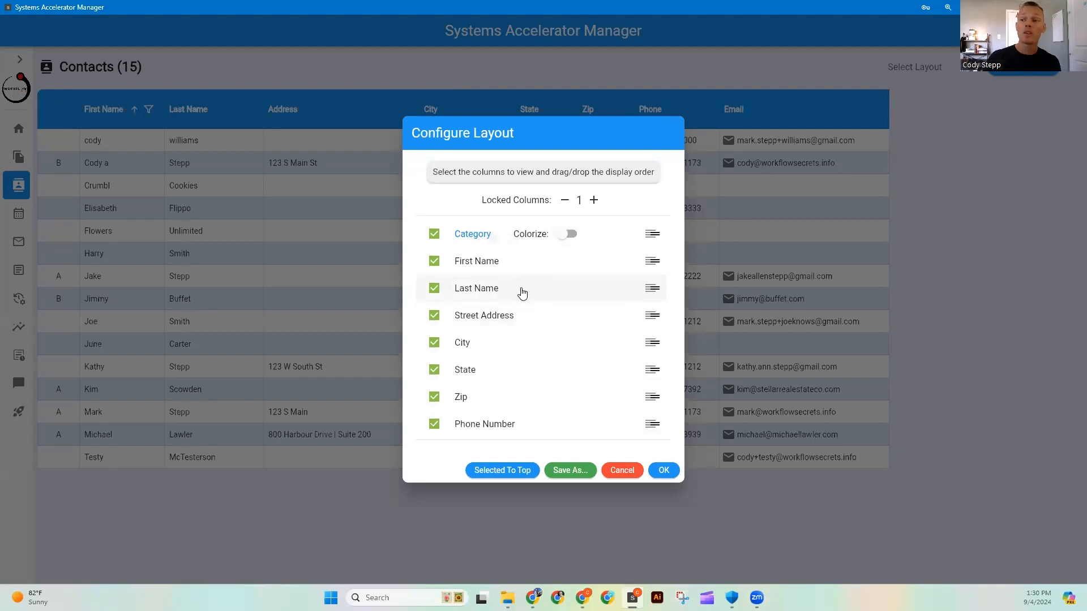
Step: Remove the Street Address, City, State, Zip, Email Address and Referral Date columns from the layout
click(434, 316)
click(434, 342)
click(434, 370)
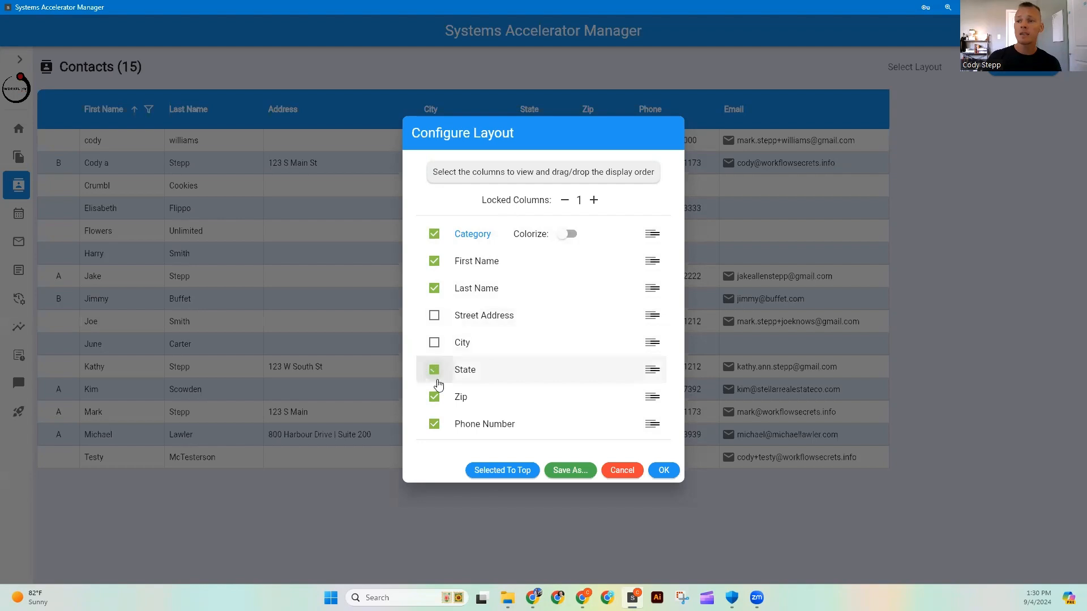
click(434, 397)
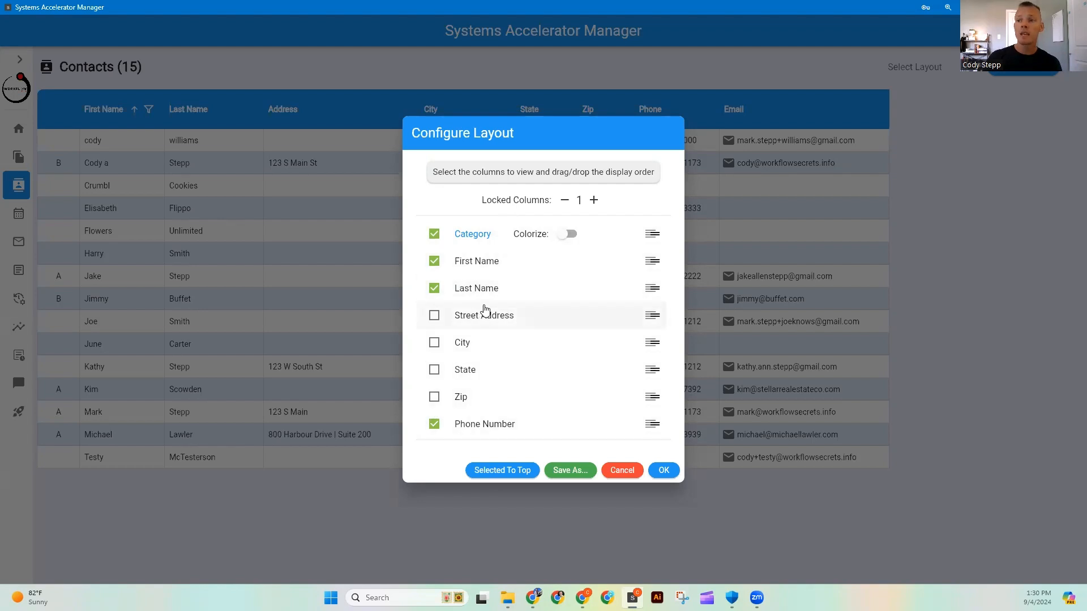
scroll(483, 309, down, 2)
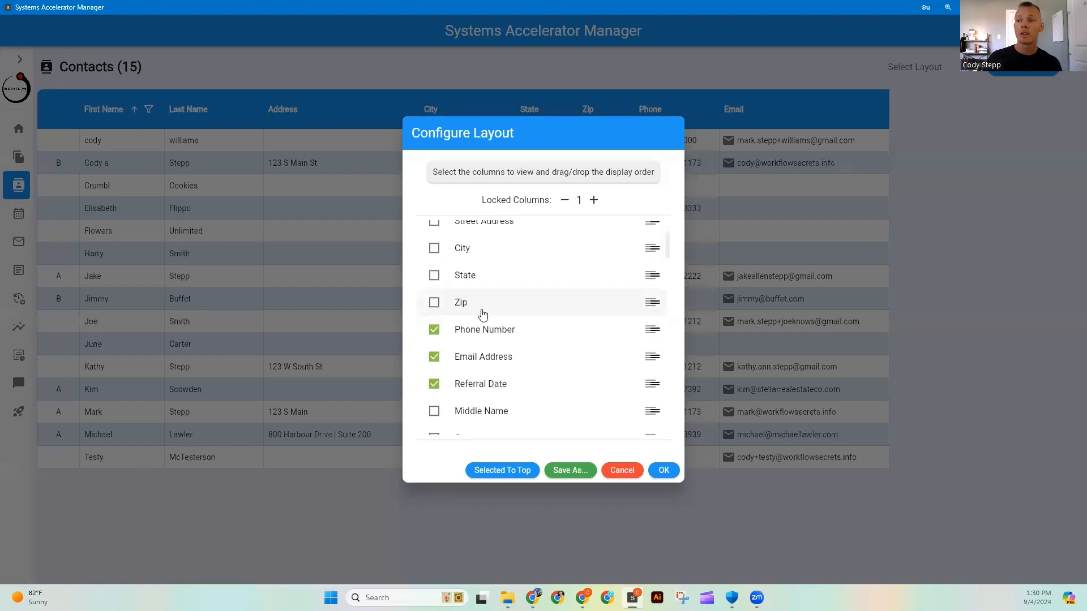
click(434, 356)
click(434, 385)
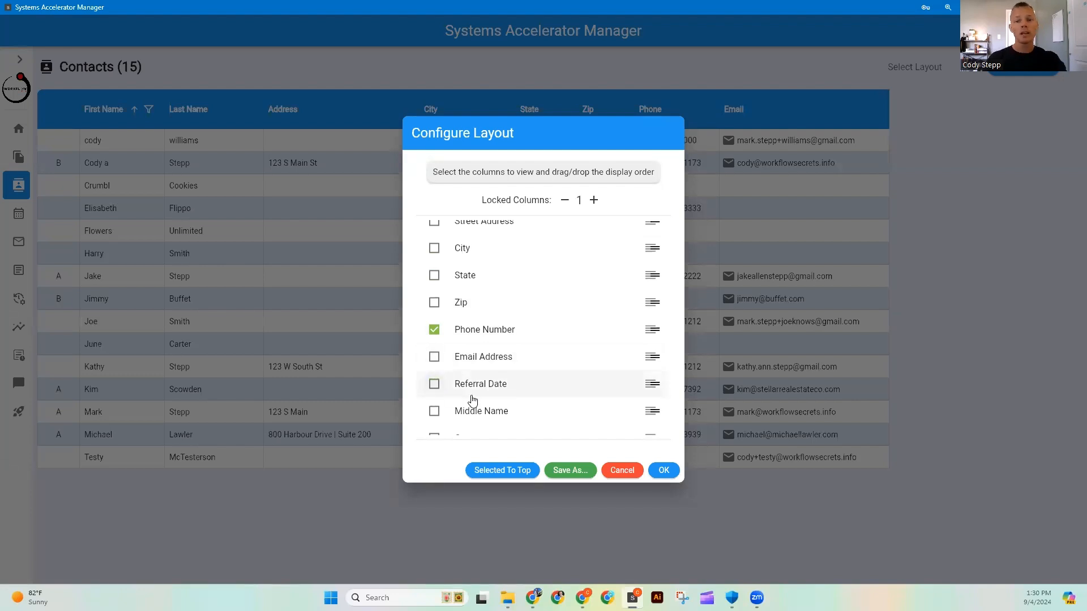
Step: Save the configured column layout under the name Call List
click(570, 470)
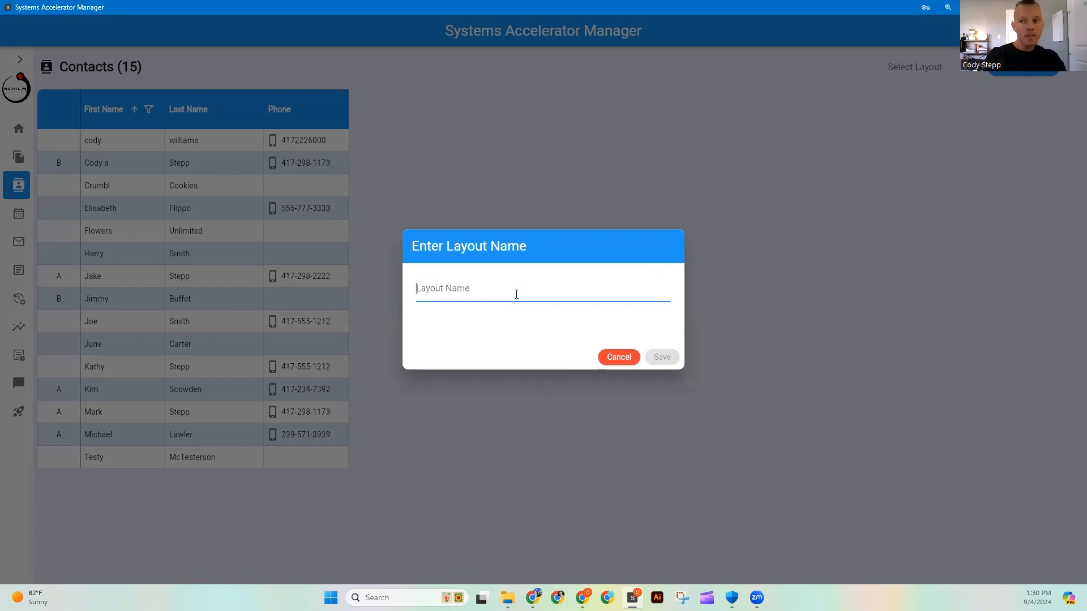
text(Call List)
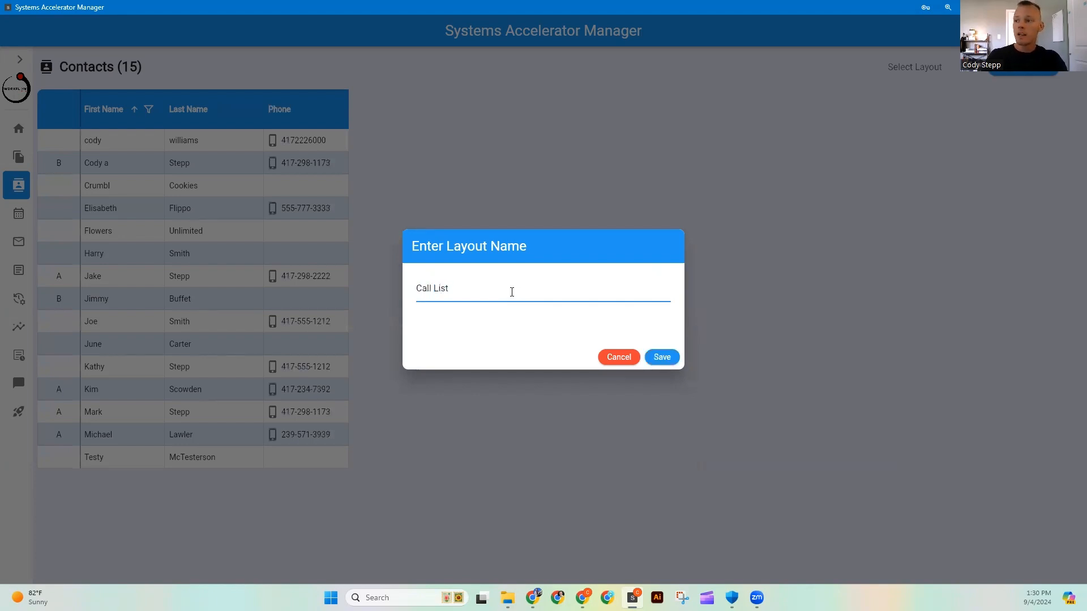
click(659, 358)
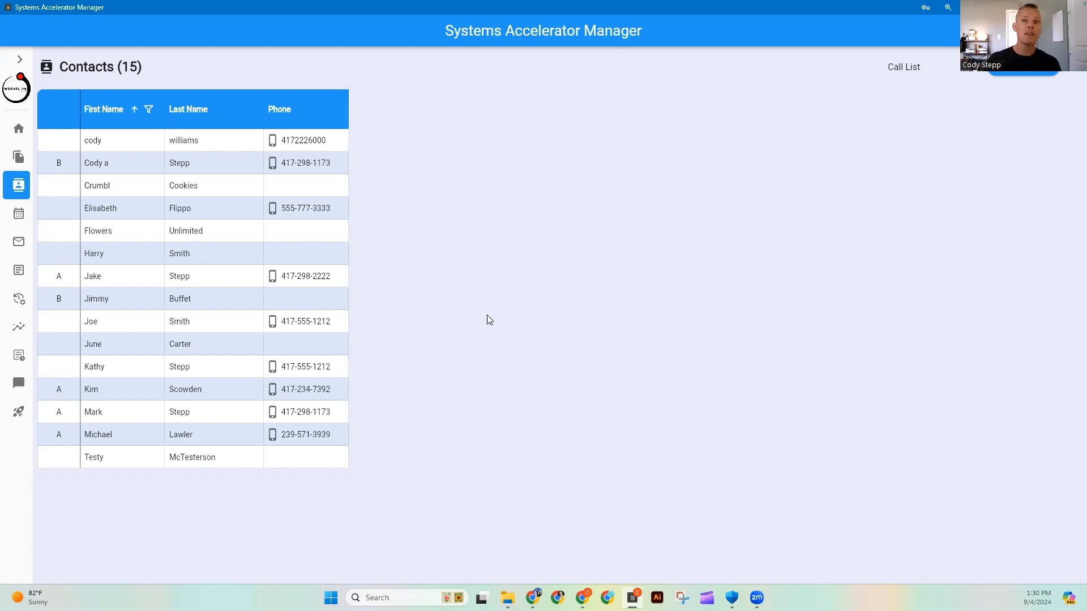
Step: View the first contact's detail record, reveal the row's edit option in the list, and return to the contacts list
click(110, 140)
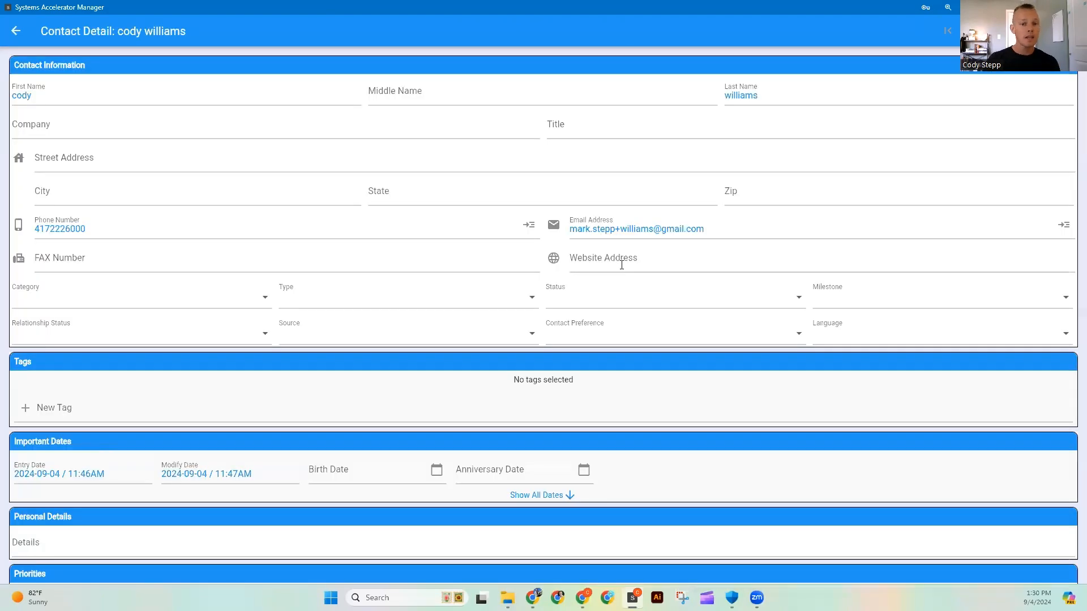
click(15, 30)
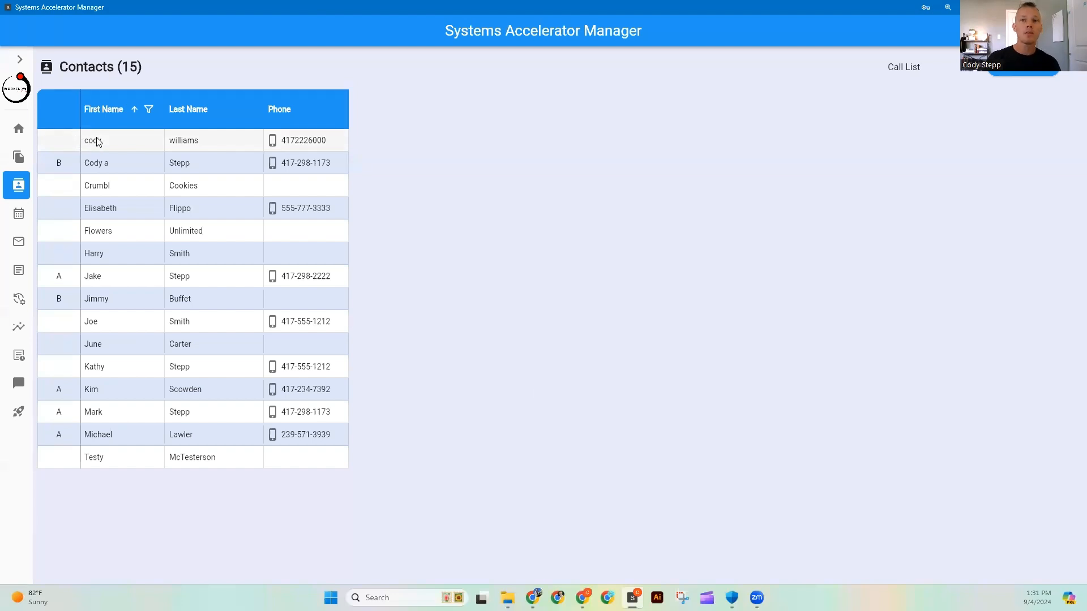
drag(97, 141, 246, 143)
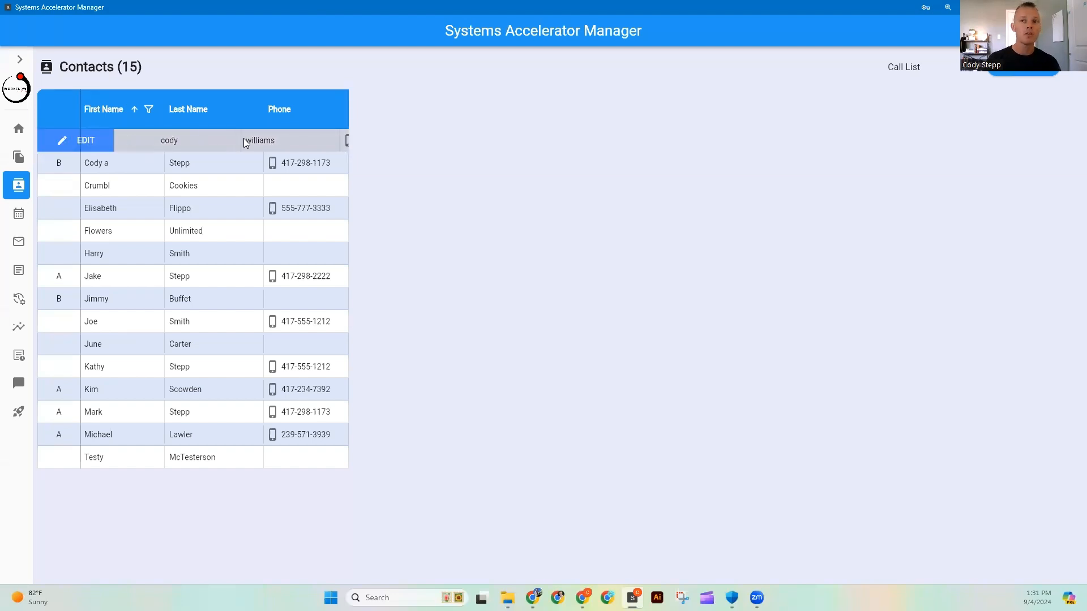
click(91, 139)
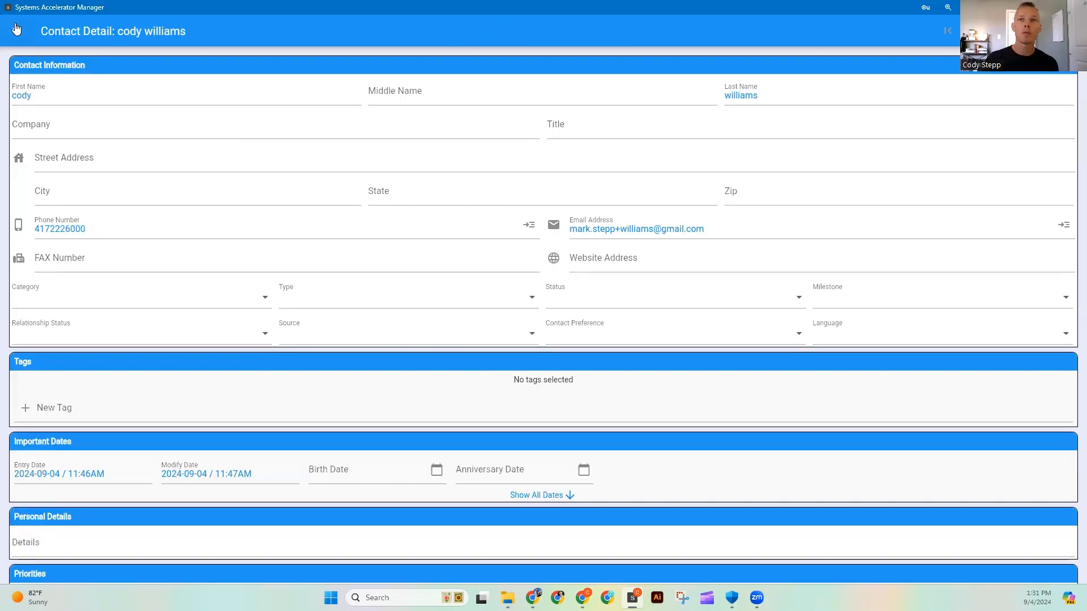
click(16, 28)
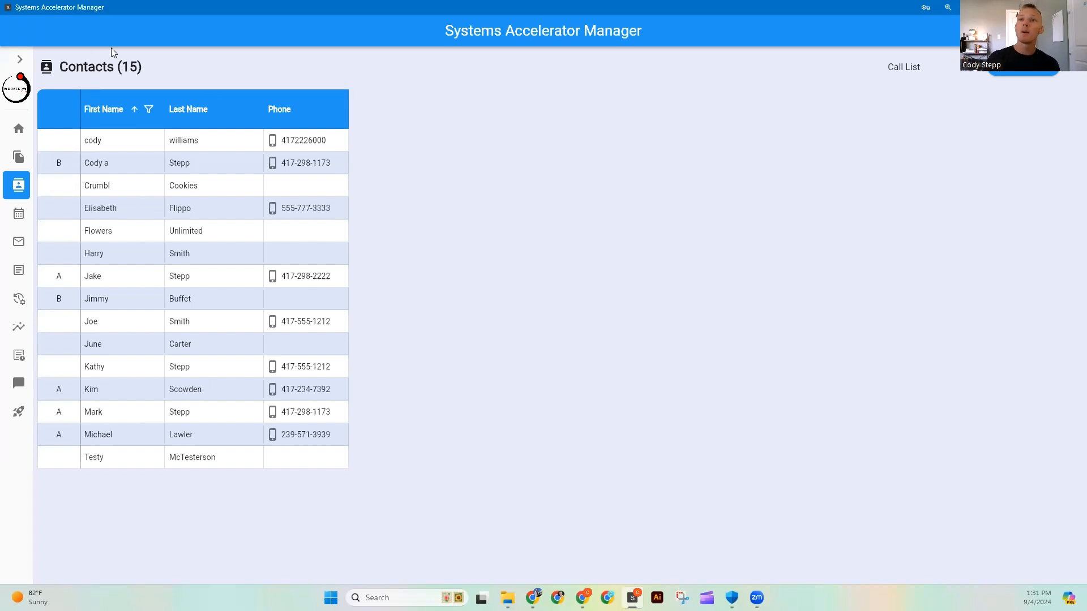
Step: Switch the contacts list to the saved layout "phone / email / tags"
click(942, 68)
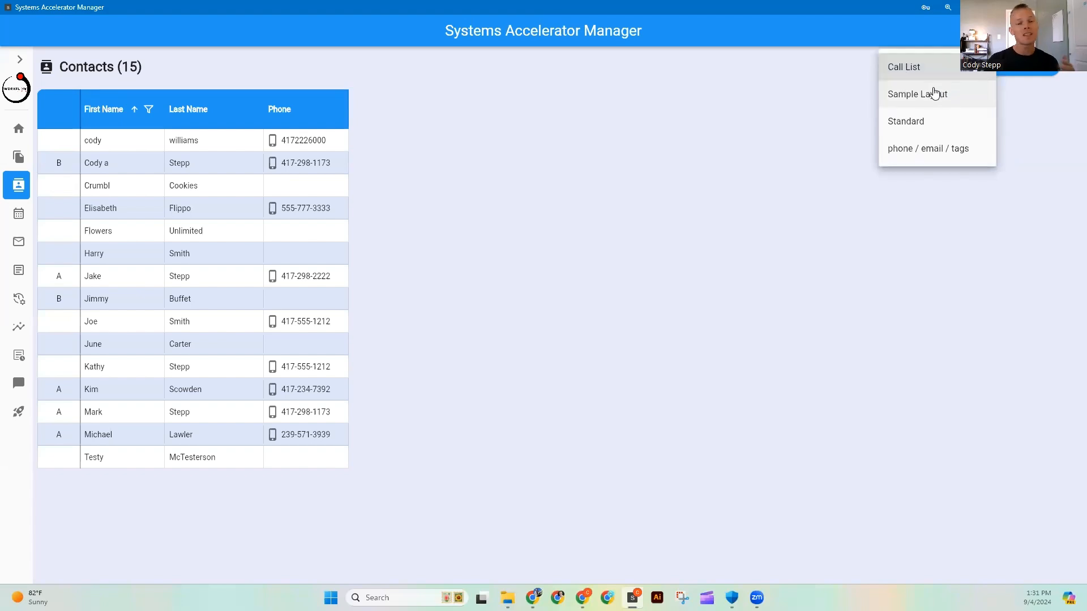
click(909, 153)
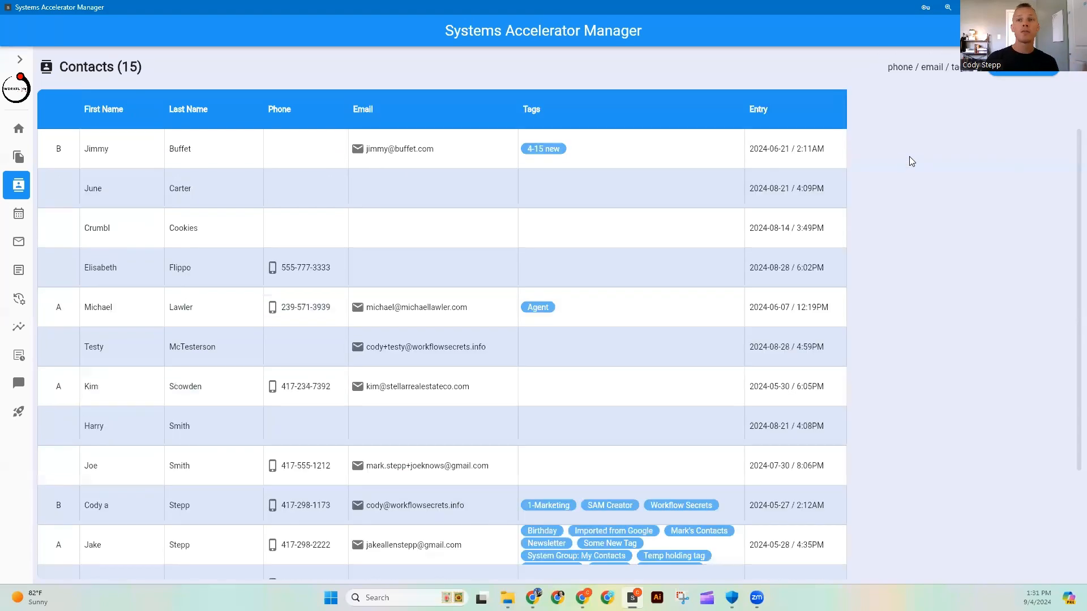
Step: Switch the contacts list to the Standard layout, then check which other saved layouts are available
click(941, 70)
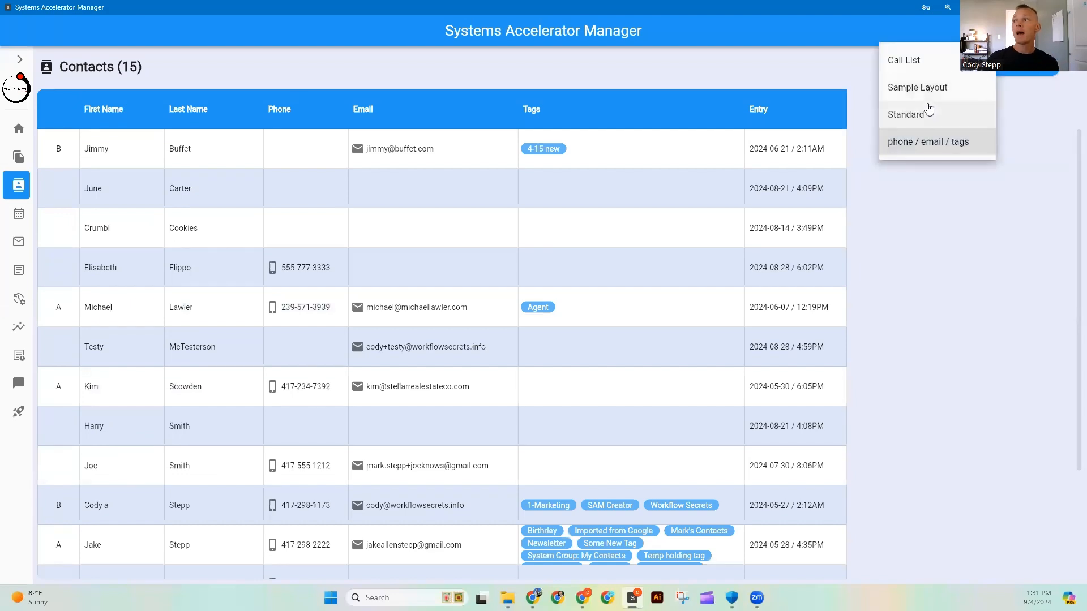
click(928, 116)
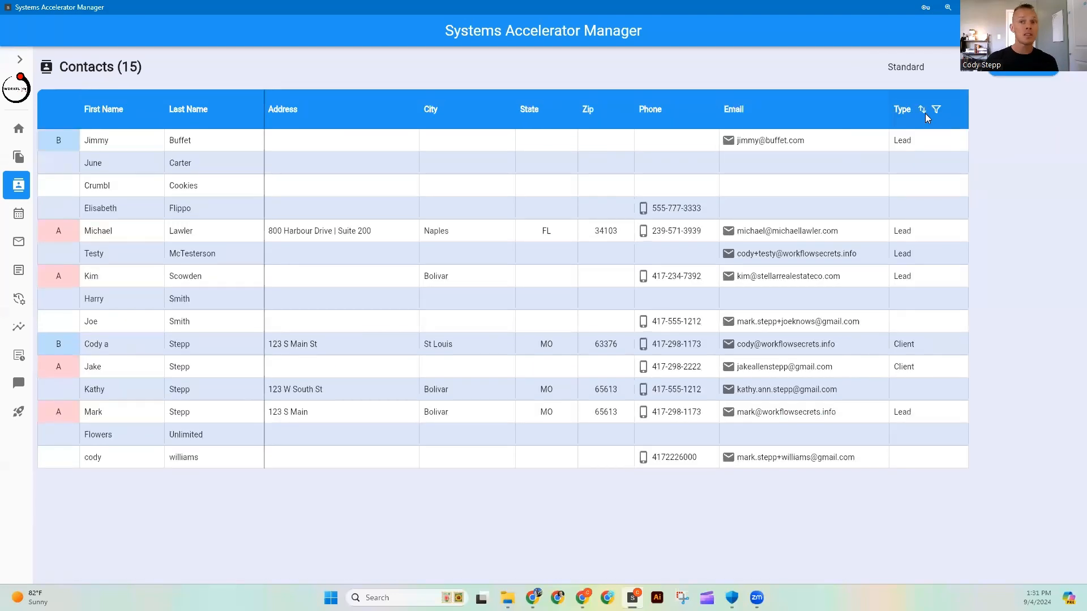
click(939, 72)
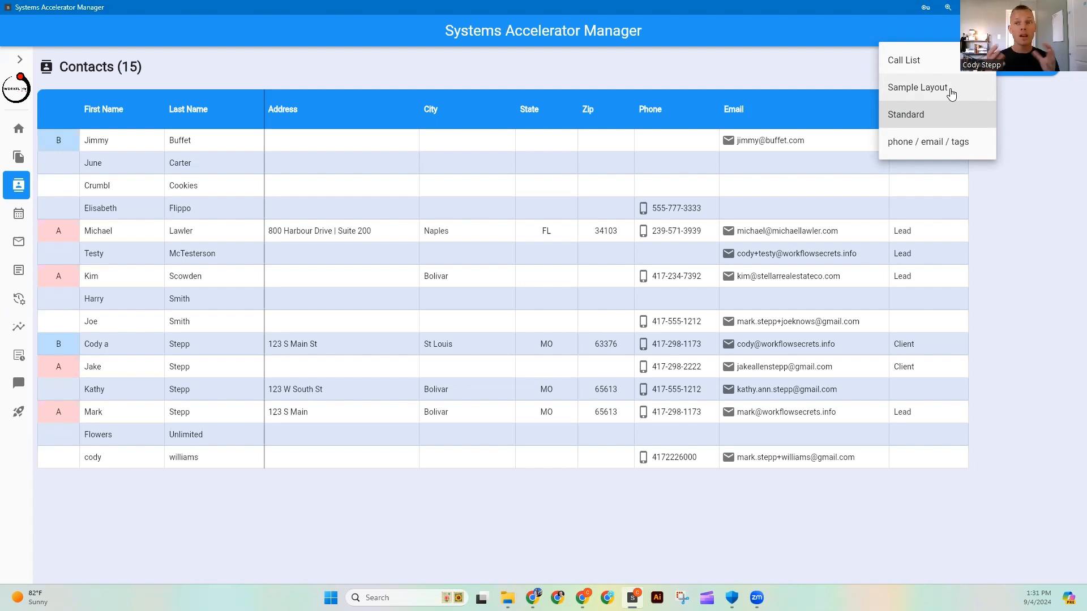
click(1027, 119)
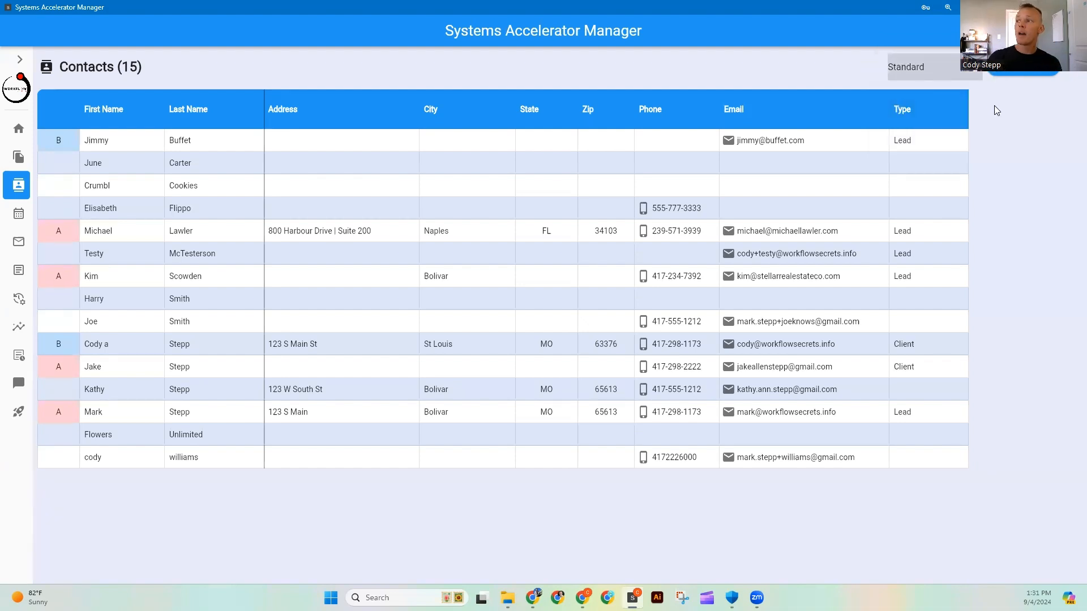
Step: View the sort and filter options of the Type column, leaving the list unfiltered
mouse_move(926, 112)
click(935, 111)
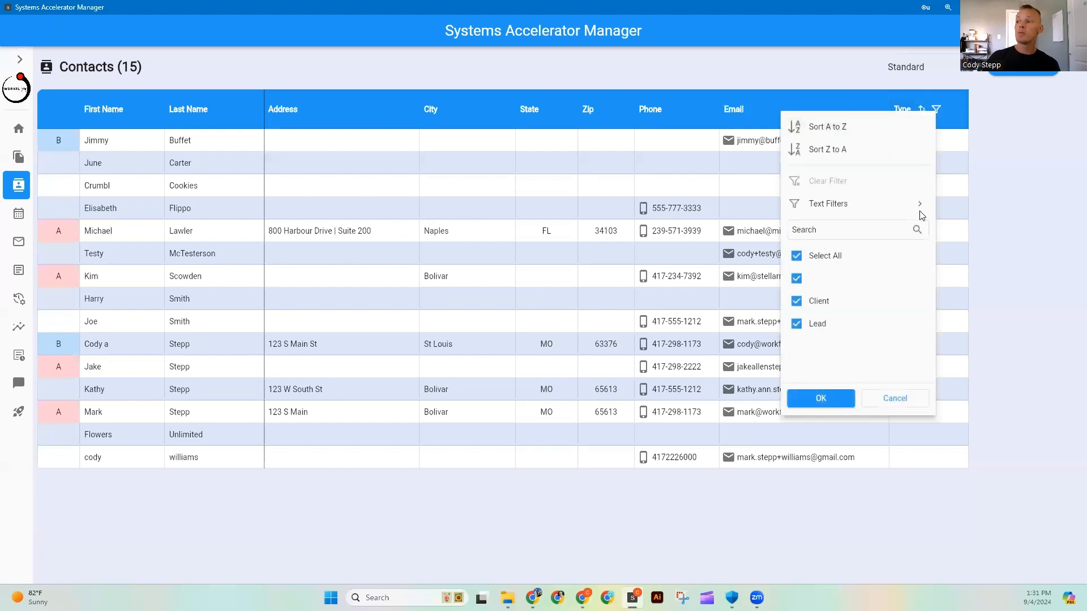
click(1046, 140)
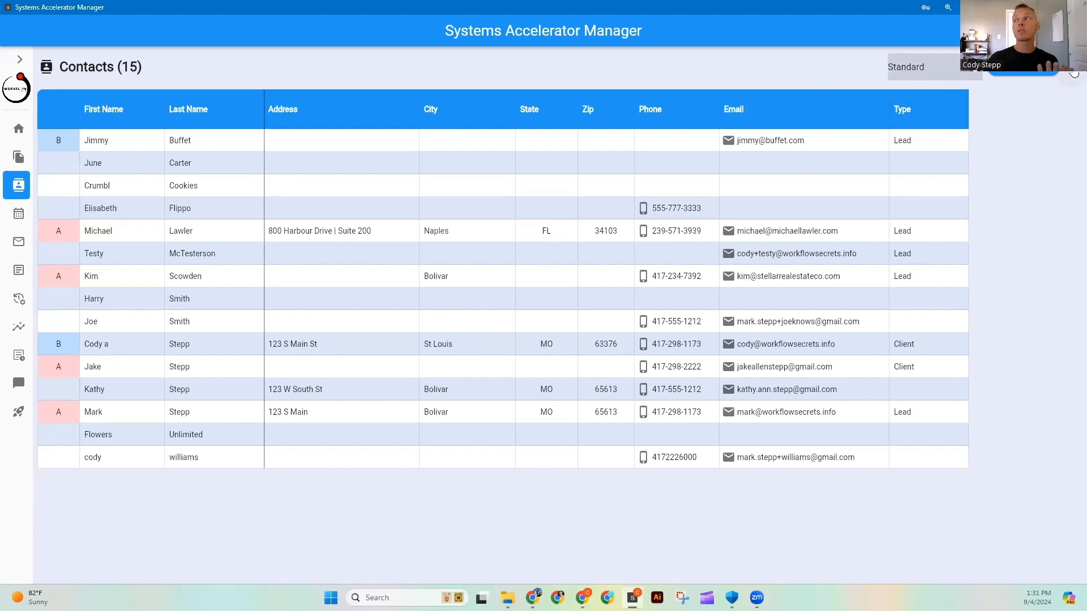
Step: Open the layout management options for the contacts list
click(1073, 74)
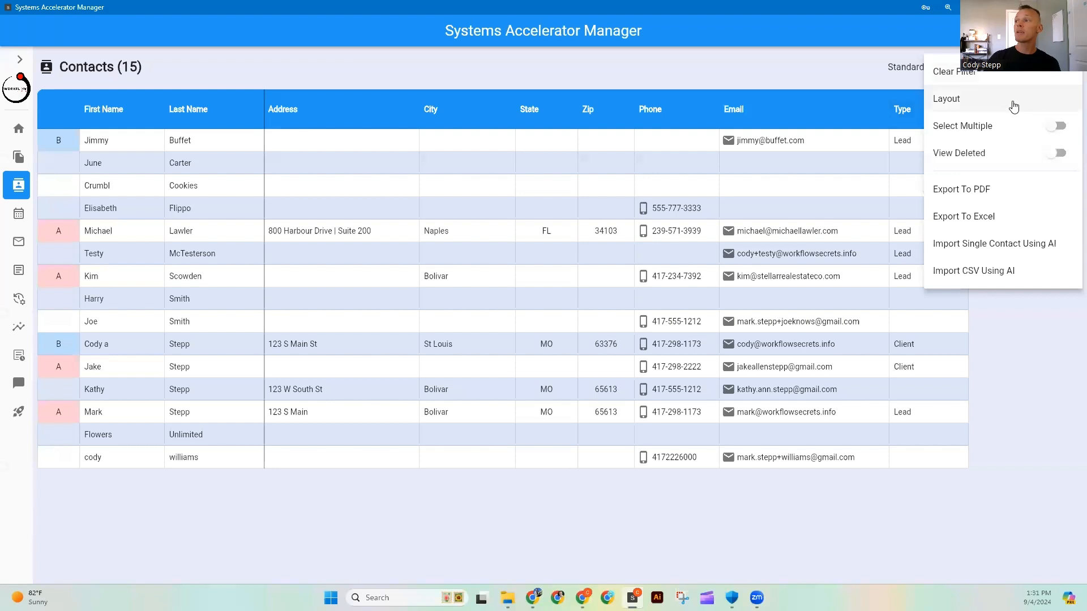
click(990, 97)
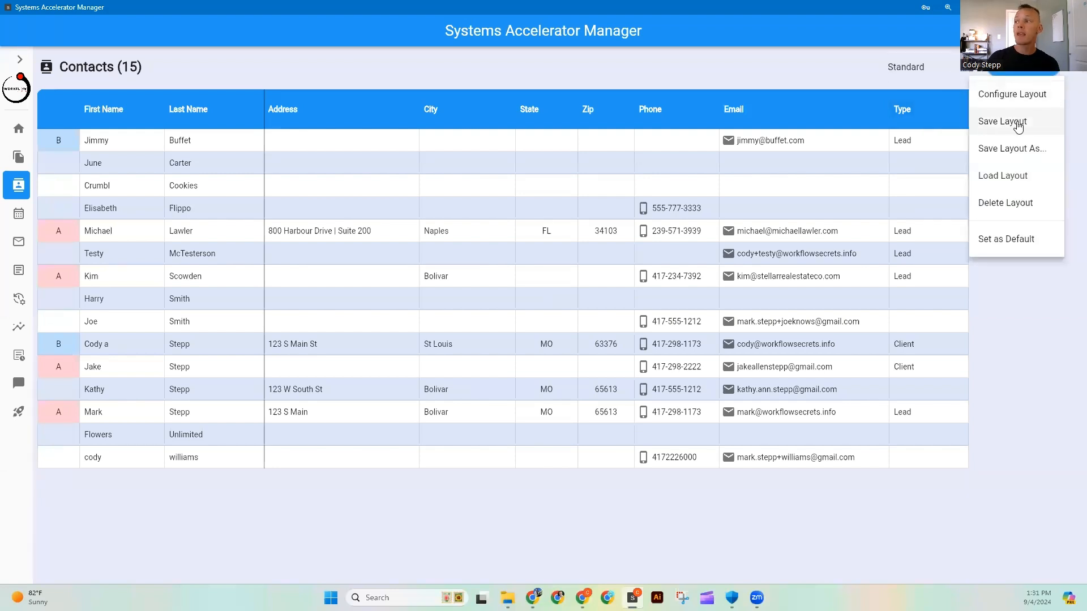